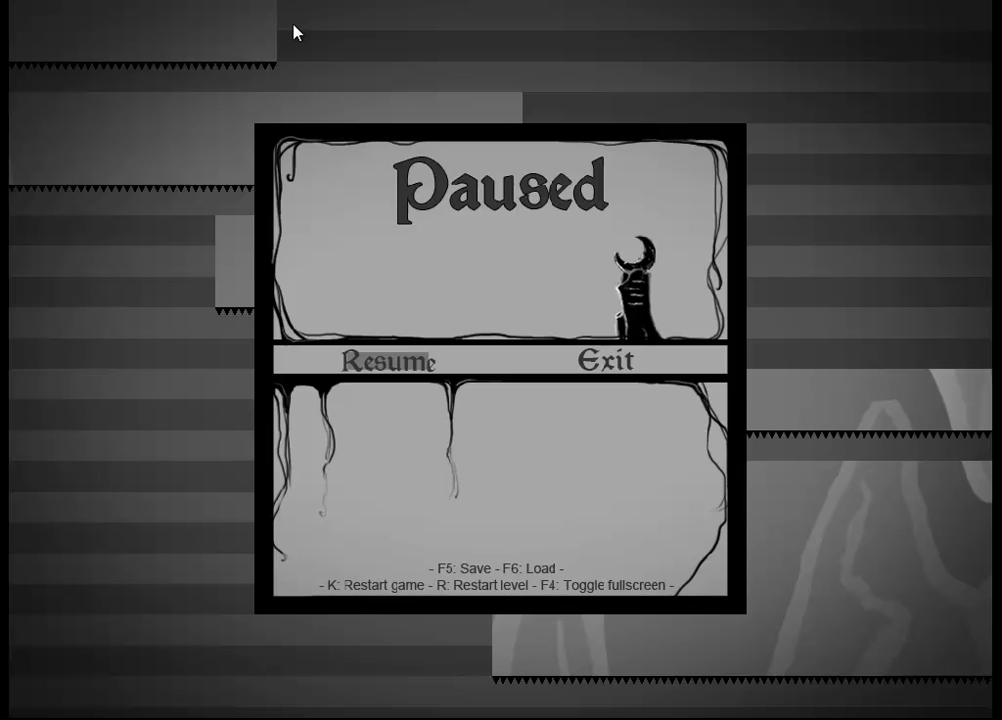
# Step: Resume play, run right along the striped corridor, then double back and jump to the higher ledge
pyautogui.press('Escape')
pyautogui.press('Right')
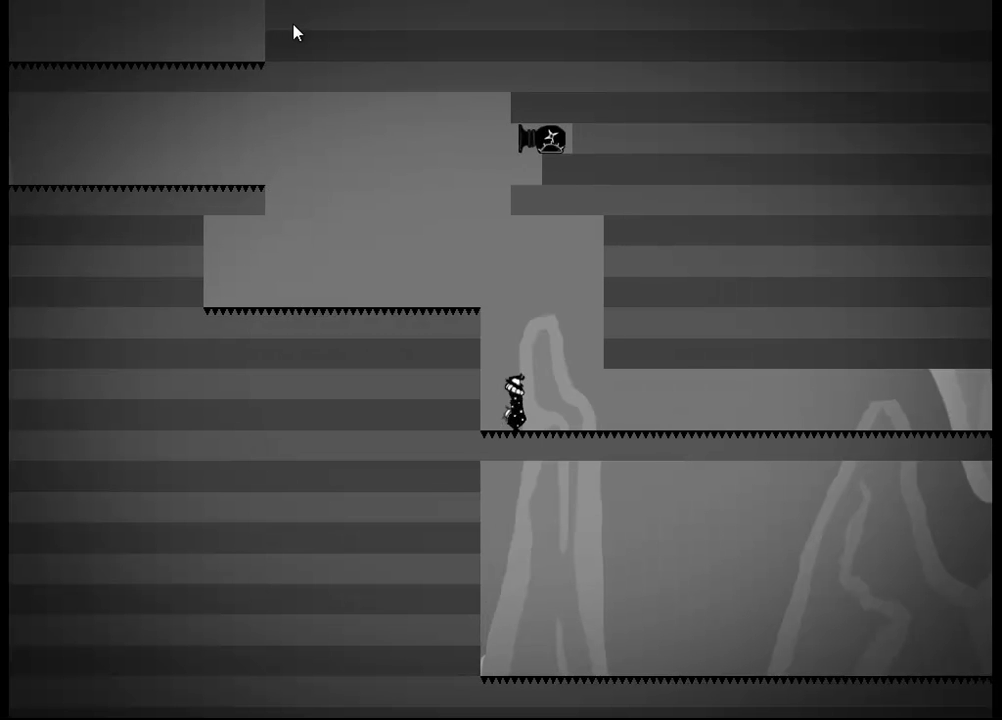
pyautogui.press('Right')
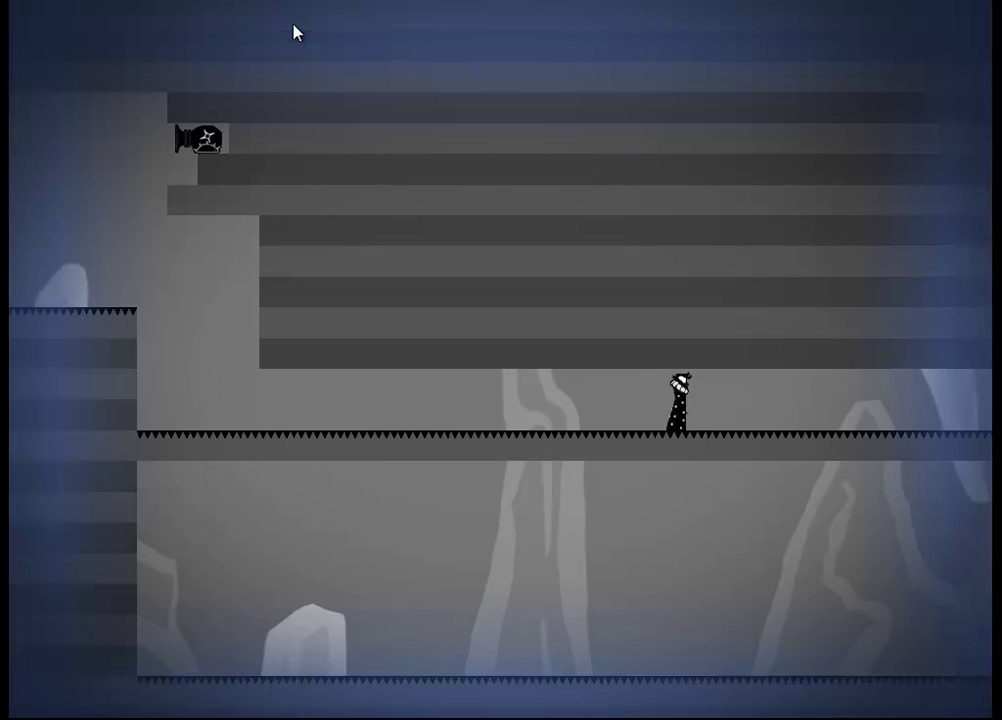
pyautogui.press('Right')
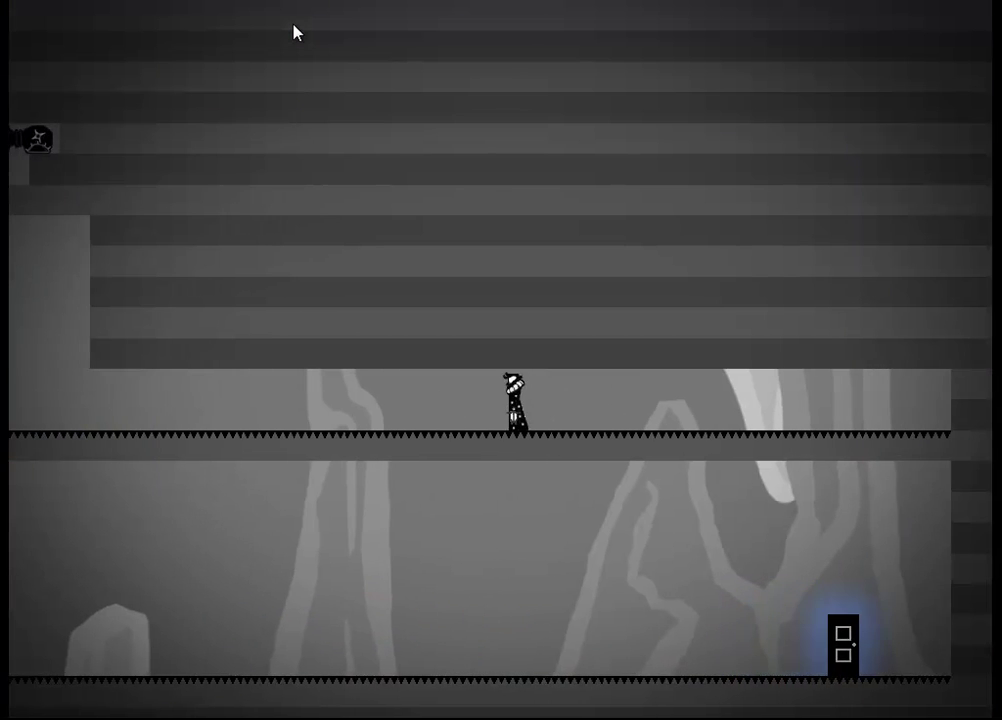
pyautogui.press('Left')
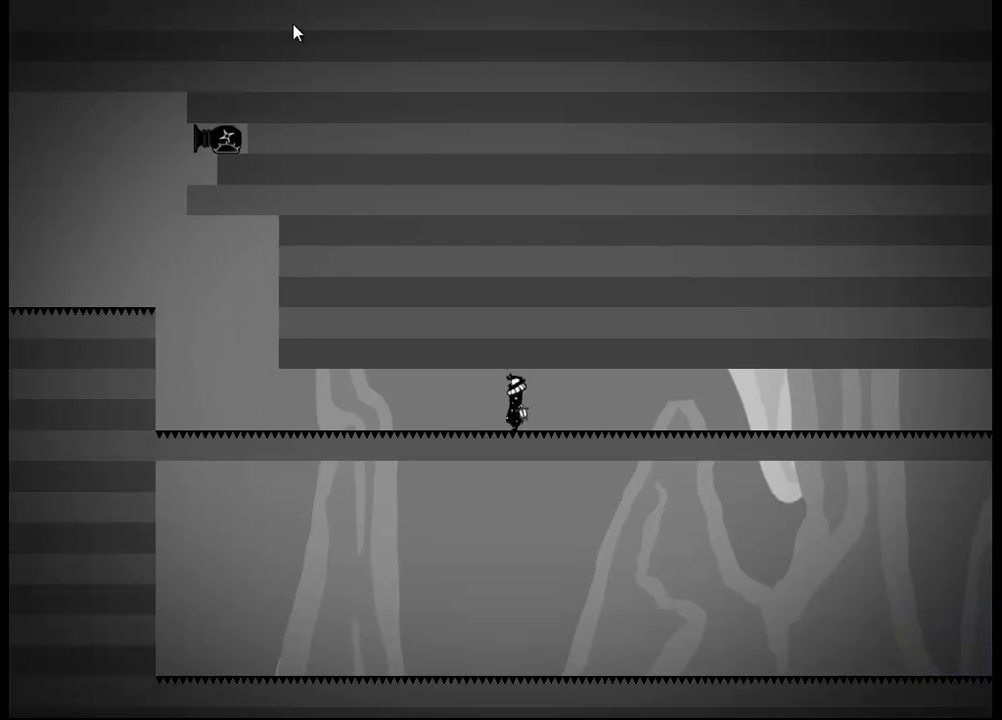
pyautogui.press('Left')
pyautogui.press('Up')
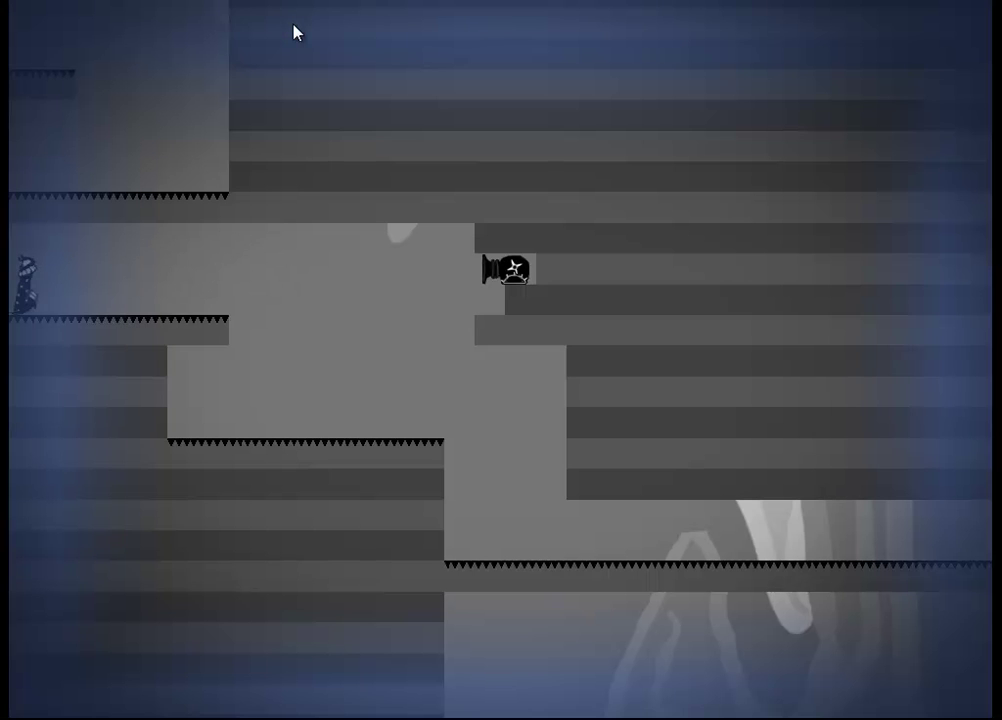
# Step: Walk right past the cannon and the door below, dropping to the lower platform, then turn left
pyautogui.press('Right')
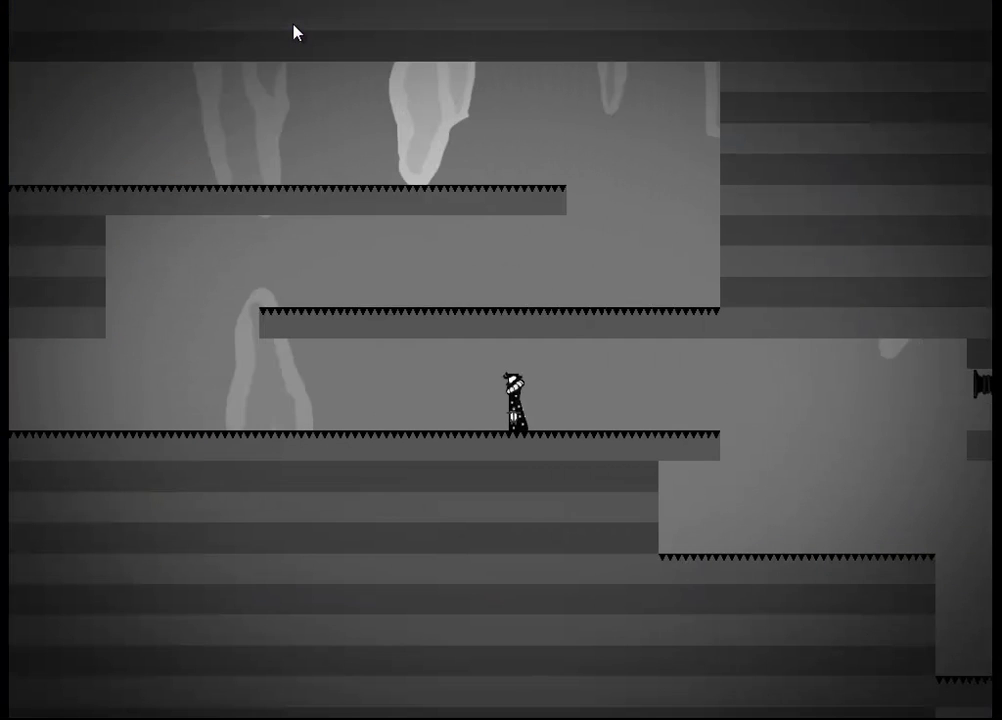
pyautogui.press('Right')
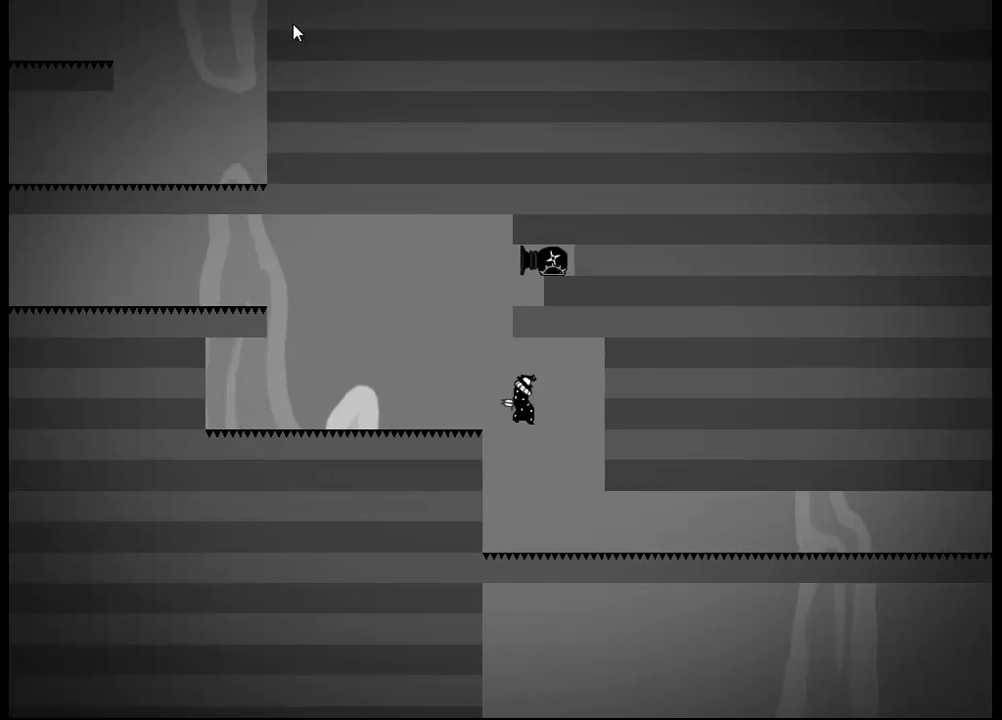
pyautogui.press('Right')
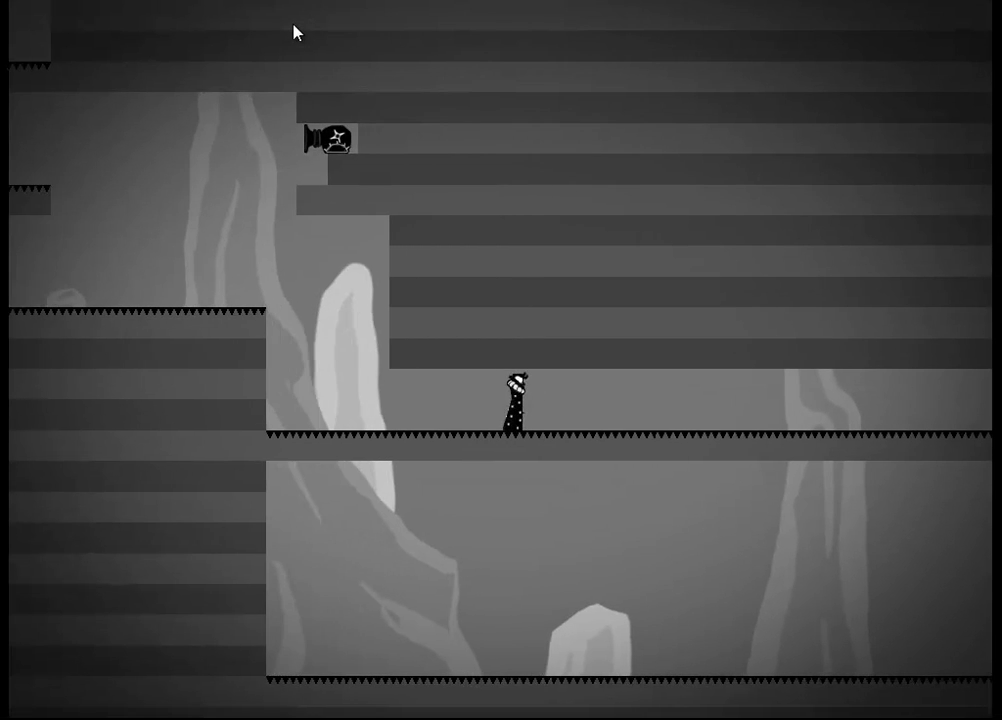
pyautogui.press('Right')
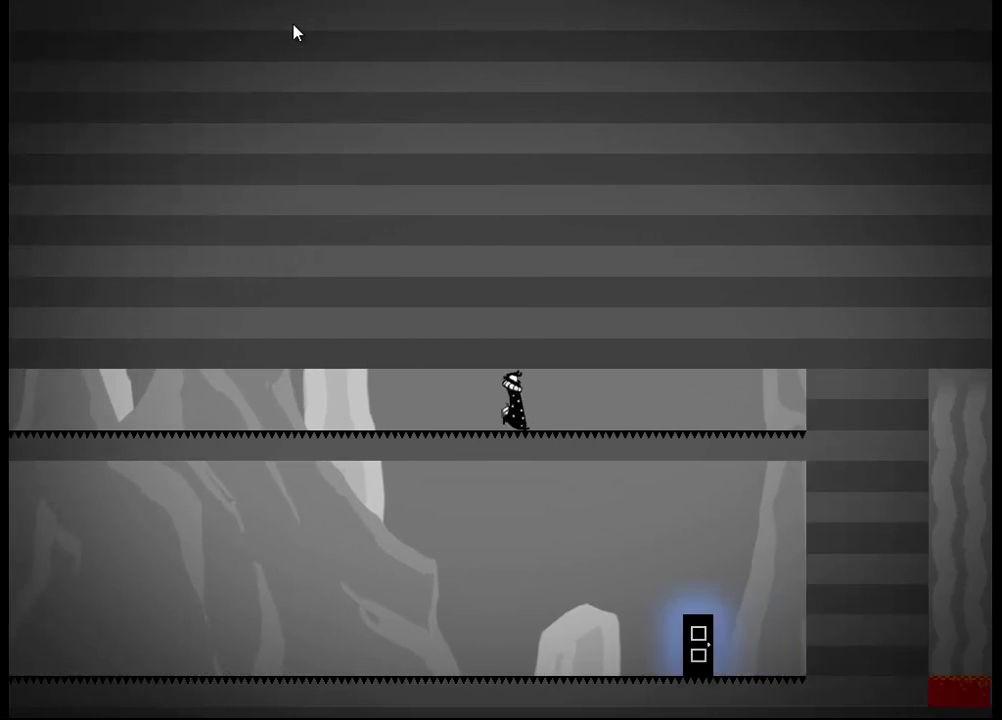
pyautogui.press('Right')
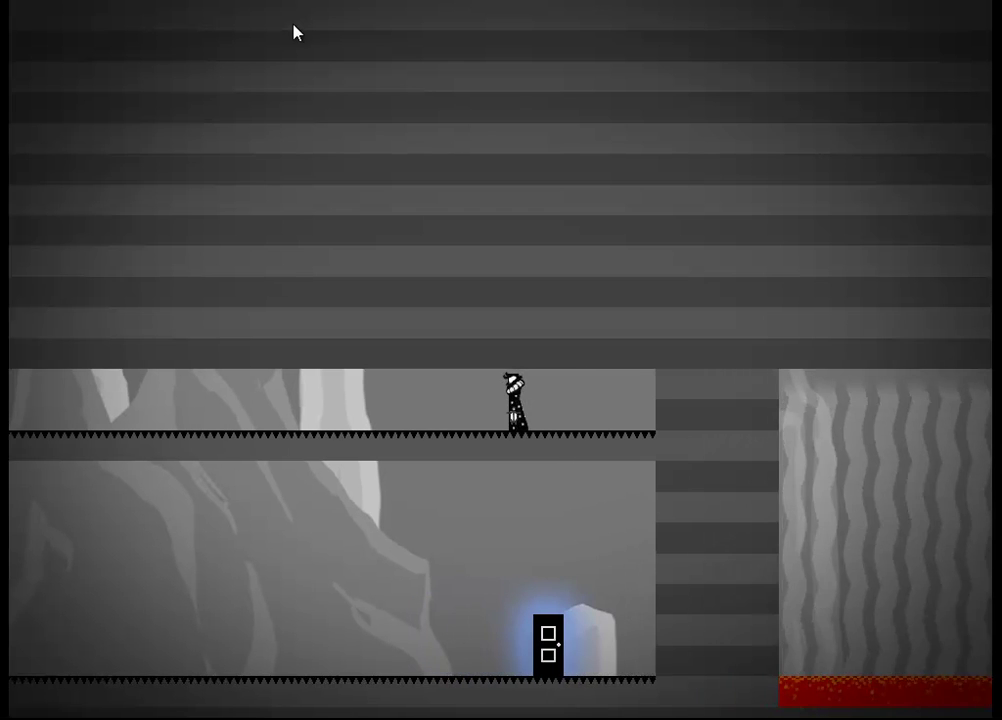
pyautogui.press('Left')
pyautogui.press('Left')
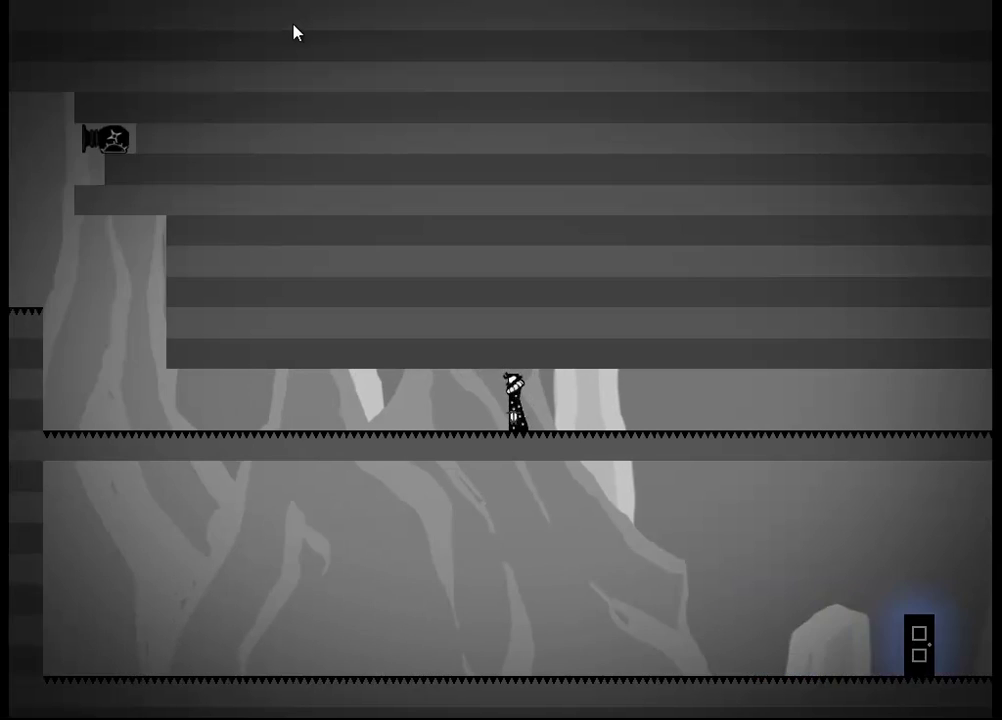
# Step: Drop into the wavy block above the lava, then head right from the checkpoint toward the door
pyautogui.press('Right')
pyautogui.press('Left')
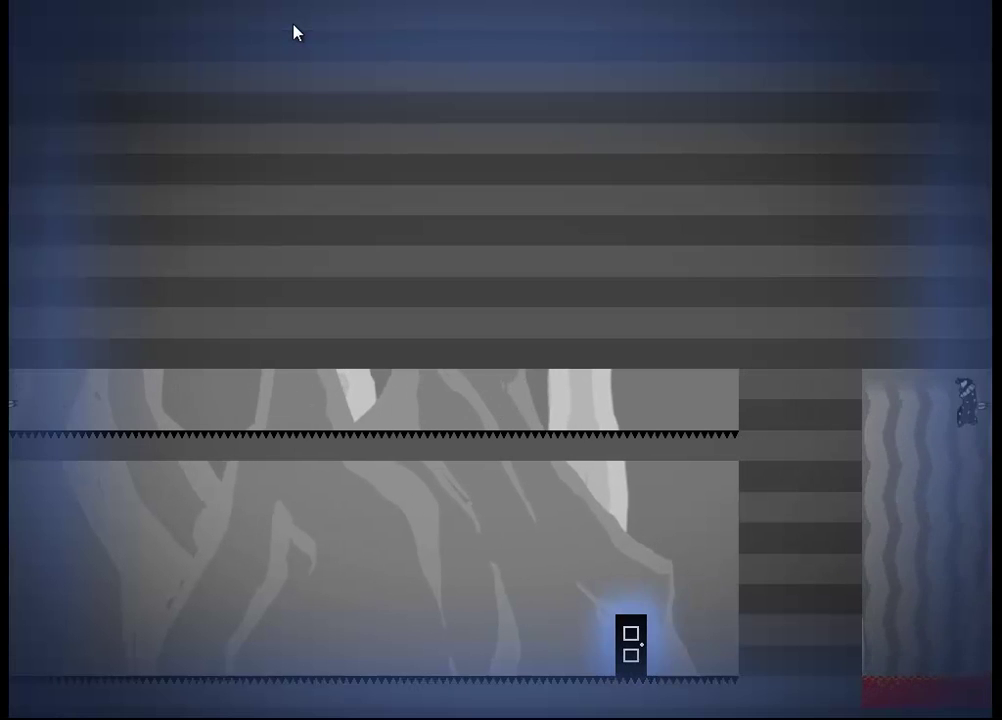
pyautogui.press('Right')
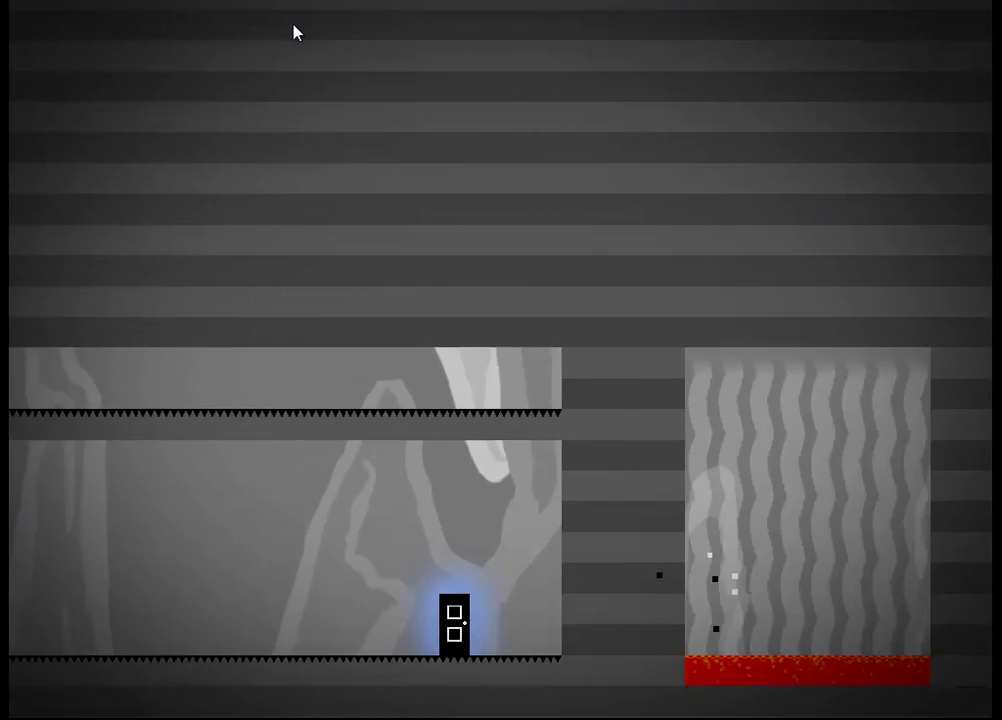
pyautogui.press('Right')
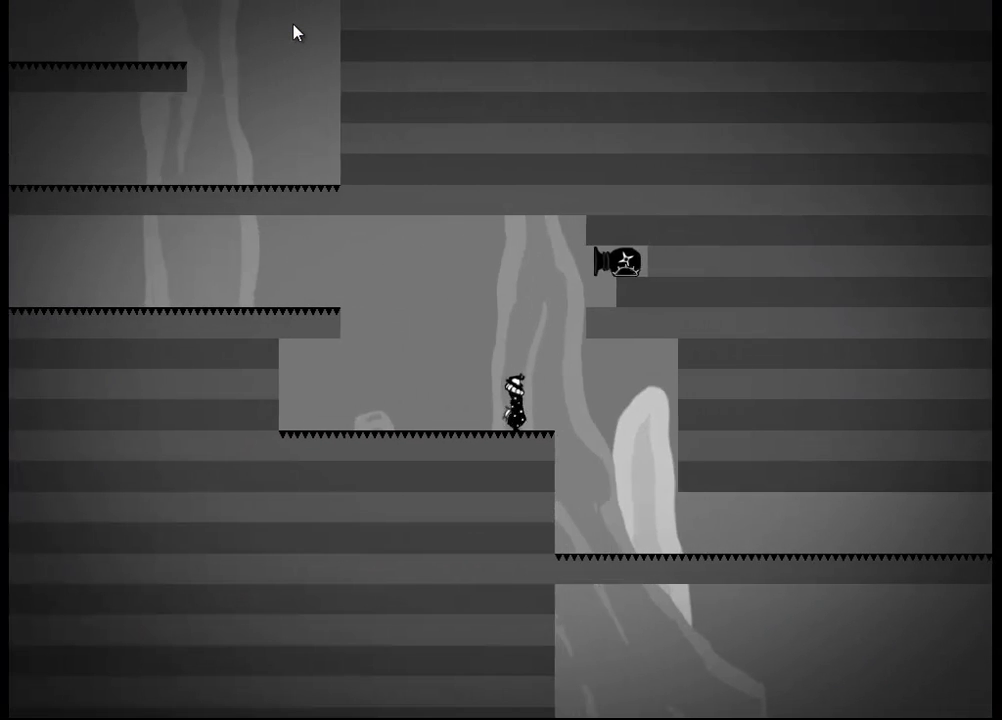
pyautogui.press('Right')
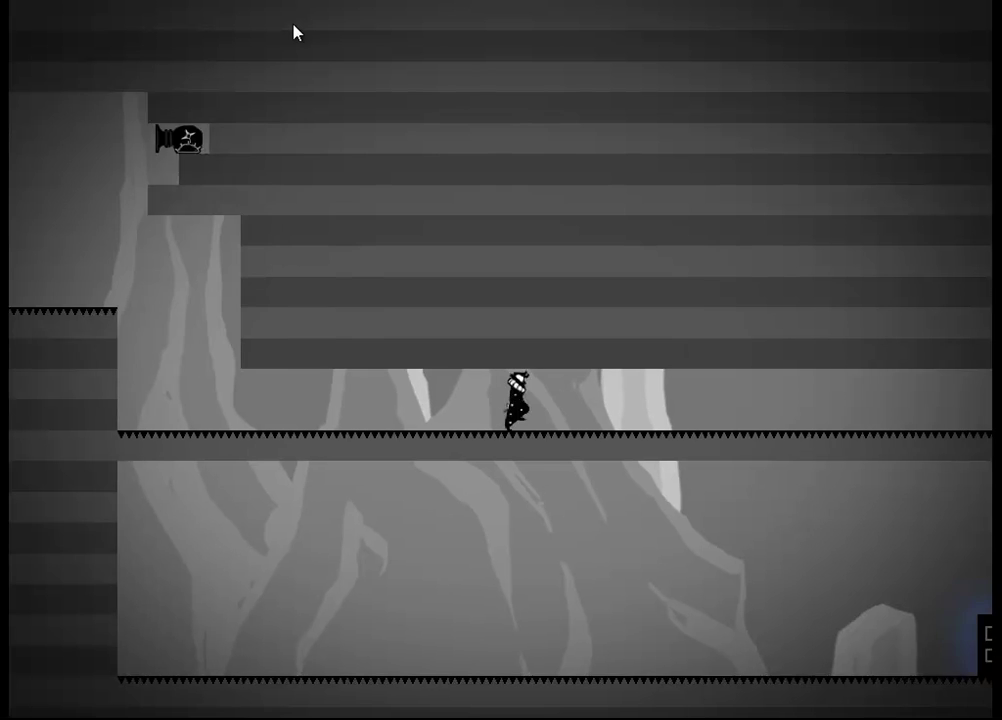
pyautogui.press('Right')
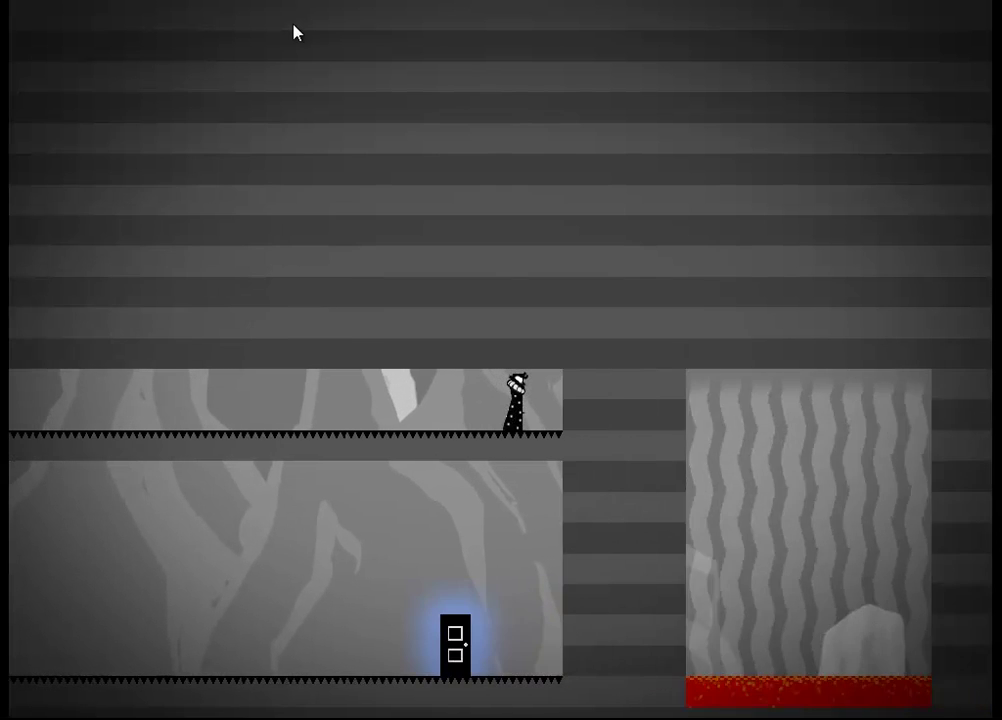
pyautogui.press('Right')
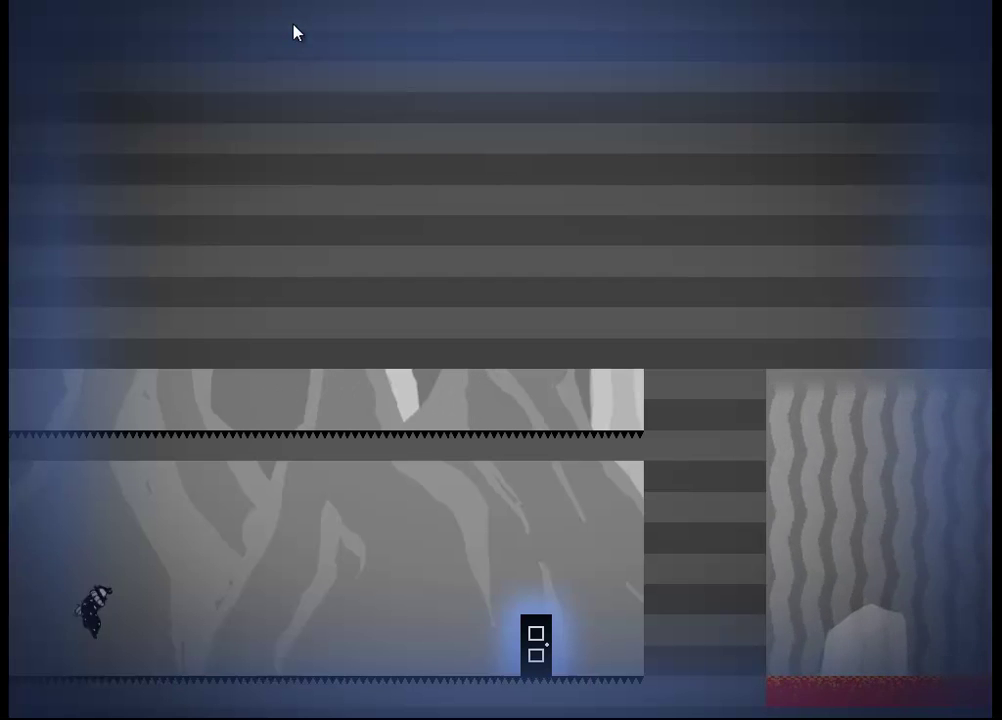
# Step: Enter the glowing door and climb the cave walls upward past the red chain
pyautogui.press('Right')
pyautogui.press('Right')
pyautogui.press('Right')
pyautogui.press('Up')
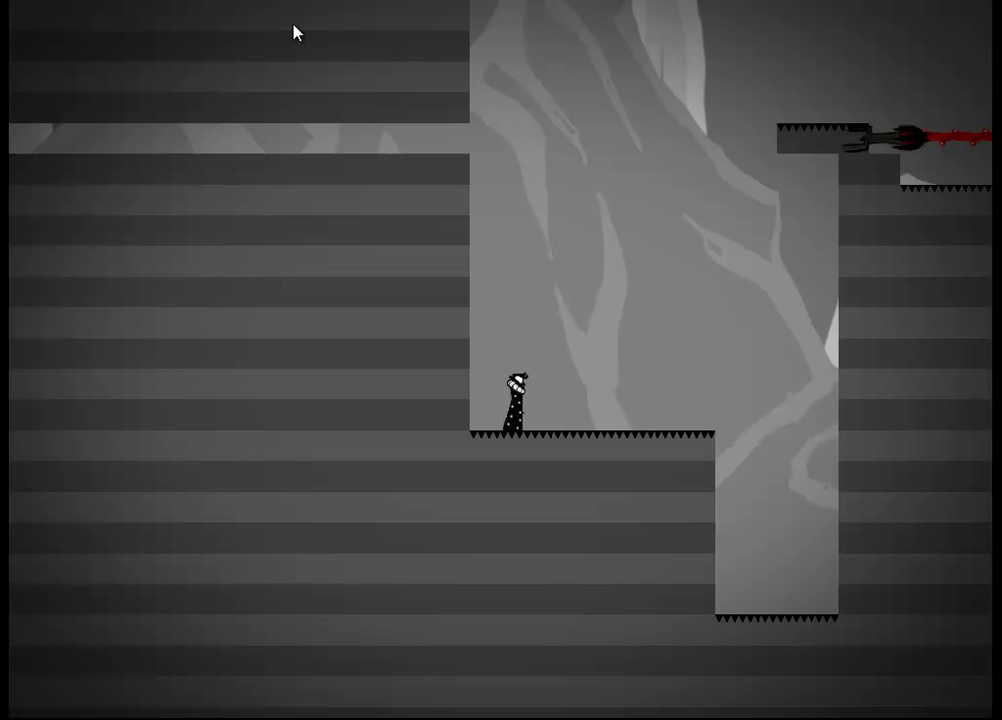
pyautogui.press('Up')
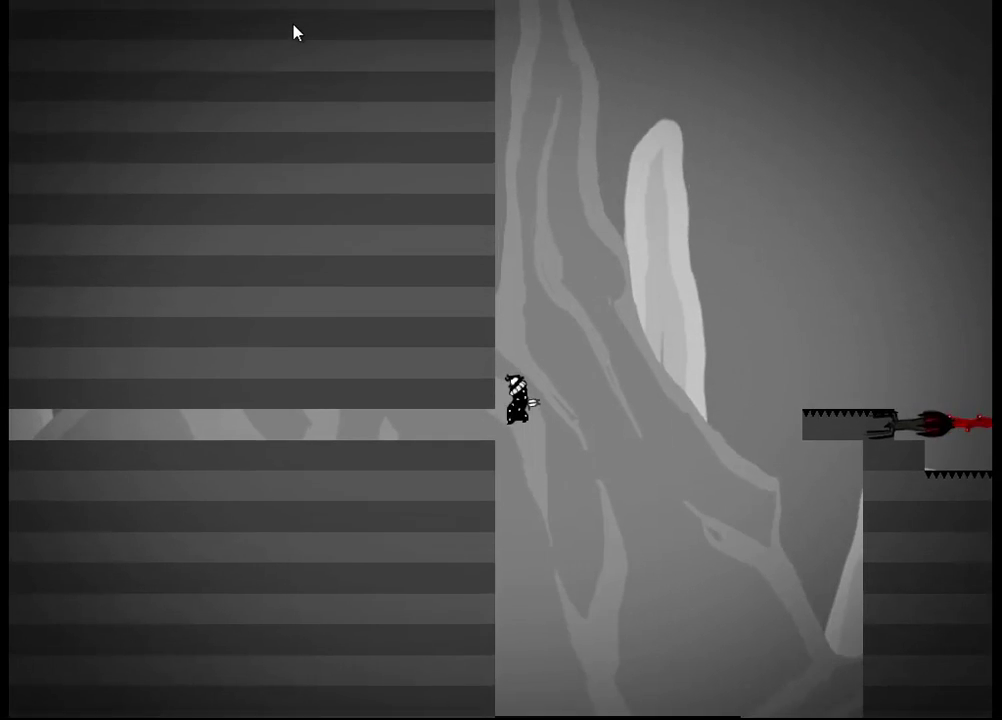
pyautogui.press('Up')
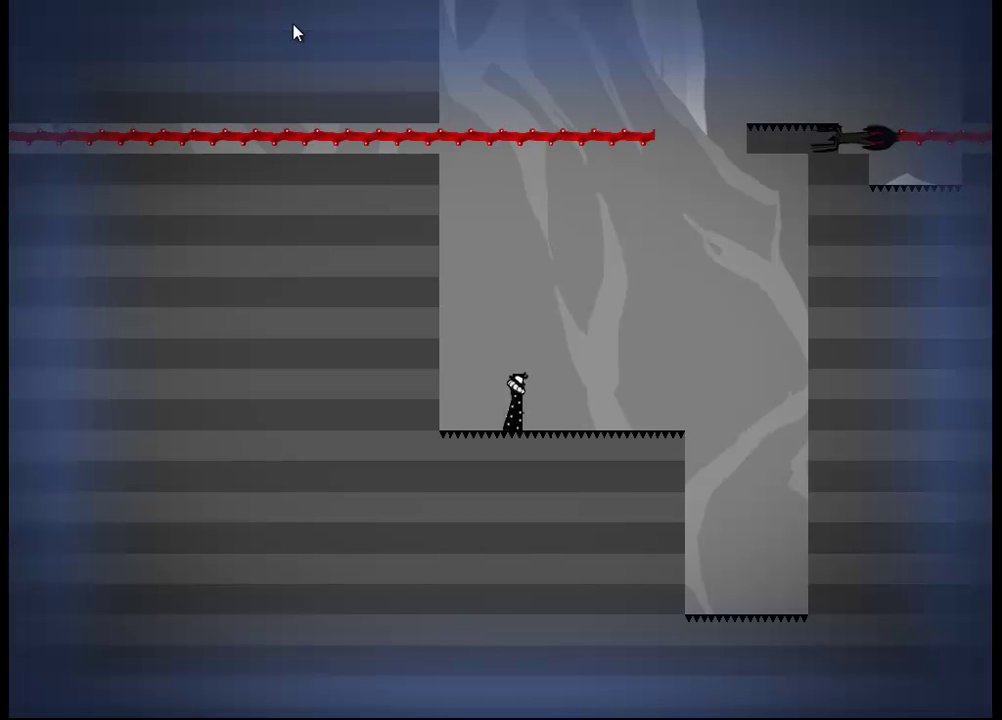
pyautogui.press('Up')
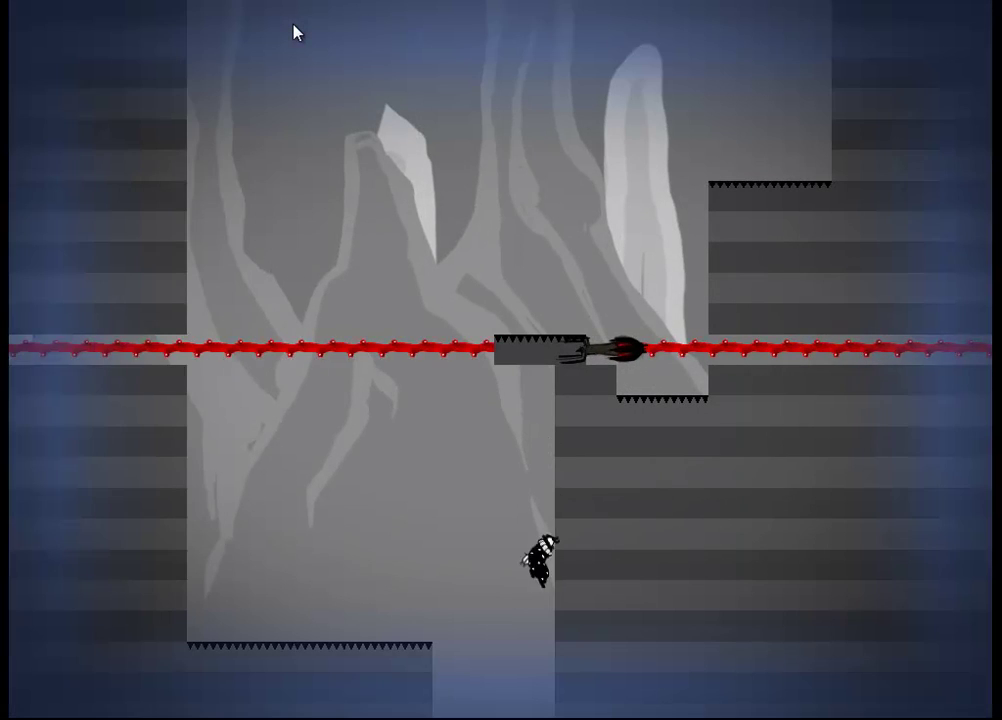
pyautogui.press('Up')
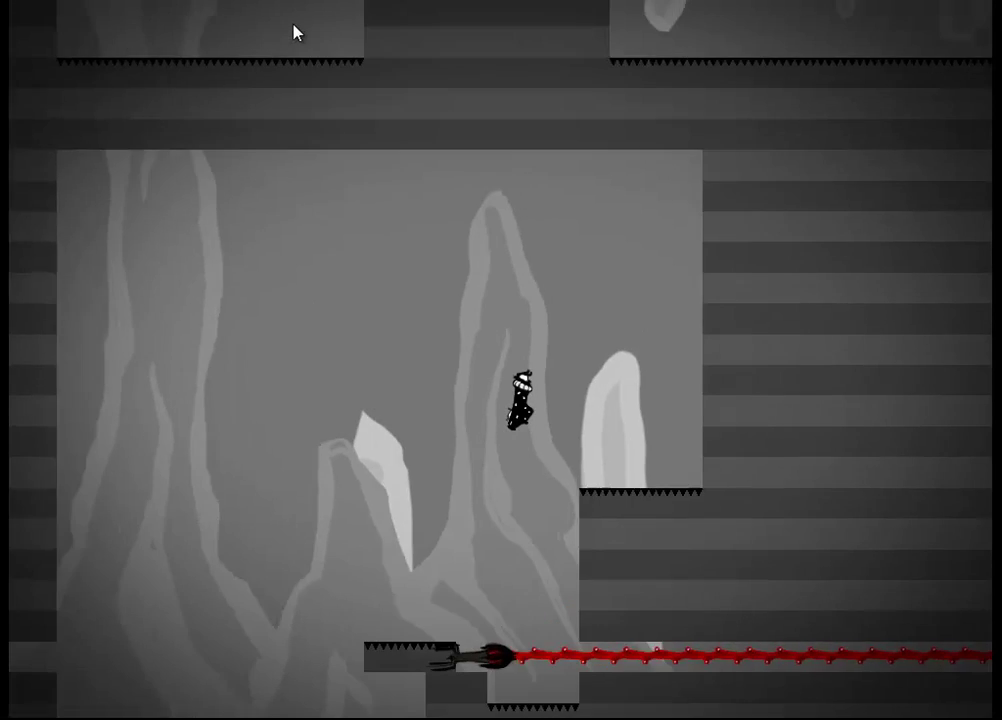
# Step: Leap left off the wall, then jump right into the next cave and land on its platform
pyautogui.press('Up')
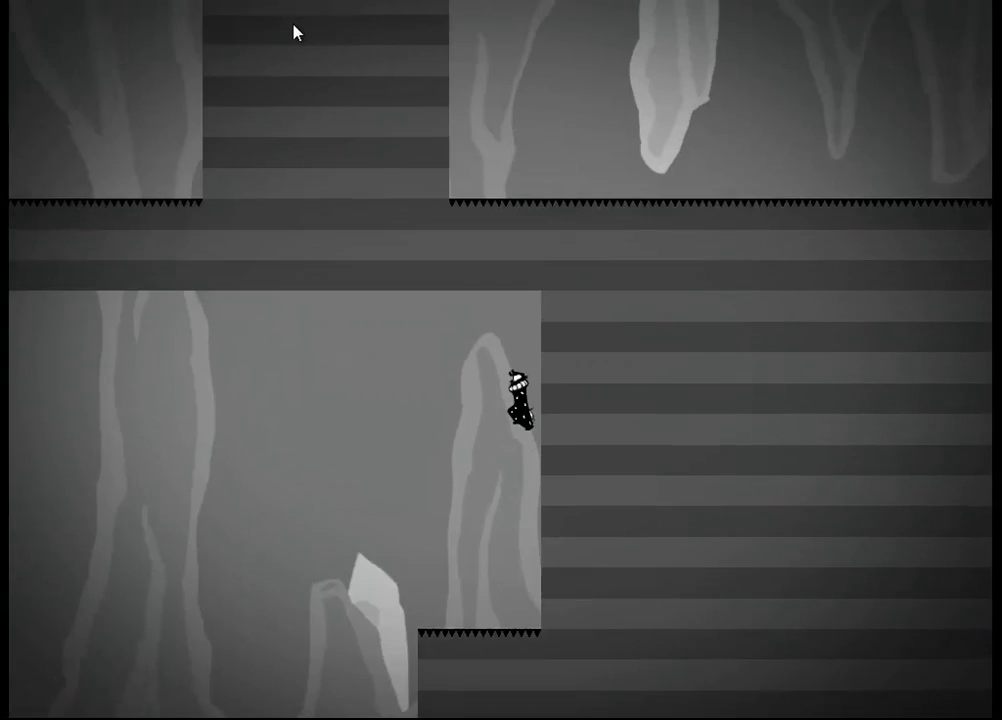
pyautogui.press('Left')
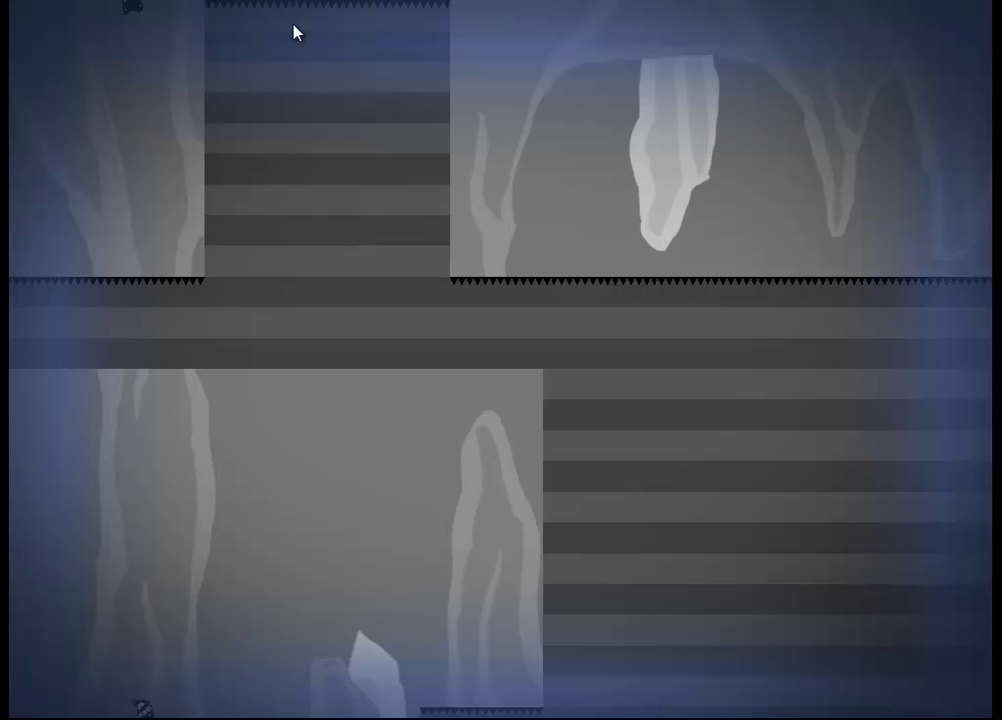
pyautogui.press('Right')
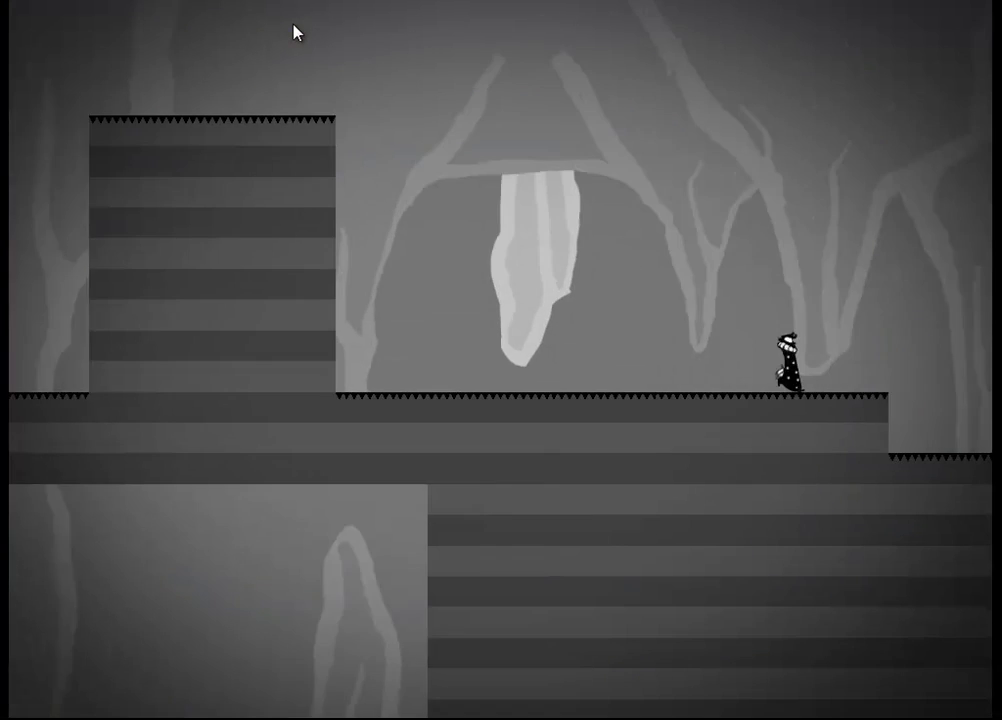
pyautogui.press('Up')
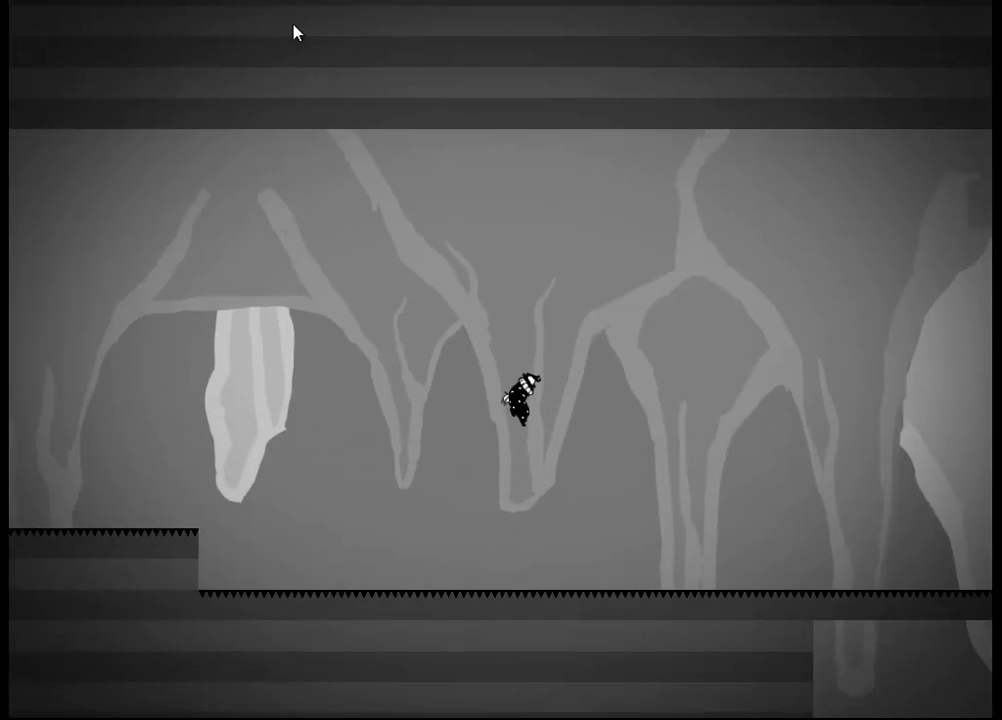
pyautogui.press('Right')
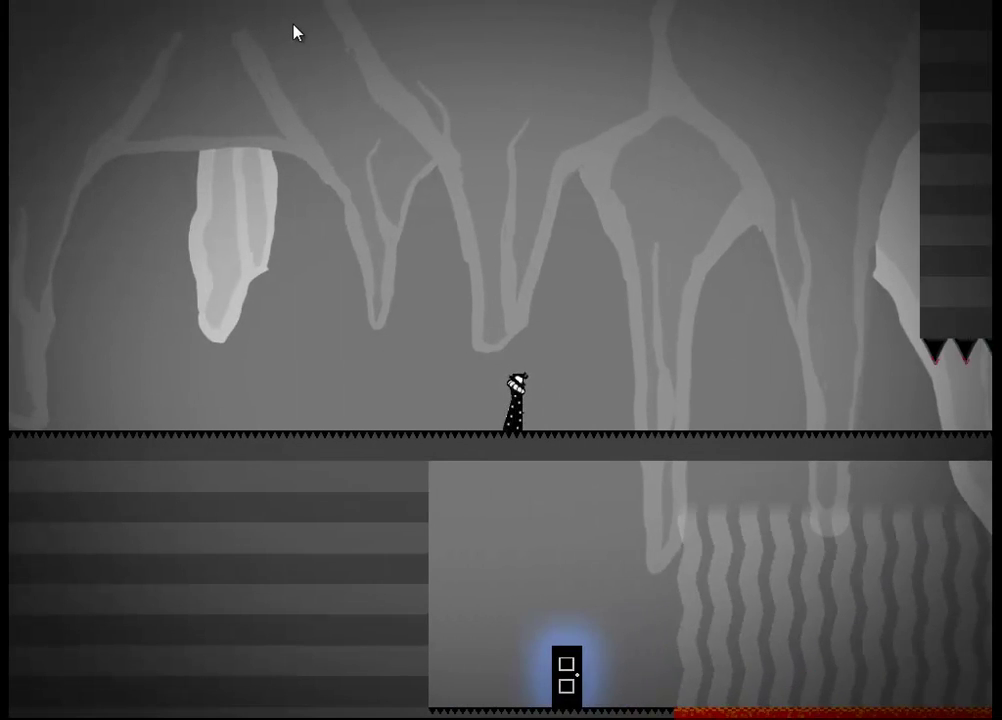
pyautogui.press('Up')
# Step: Run under the spiked ceiling, drop off the edge, and cross the lava to solid floor
pyautogui.press('Right')
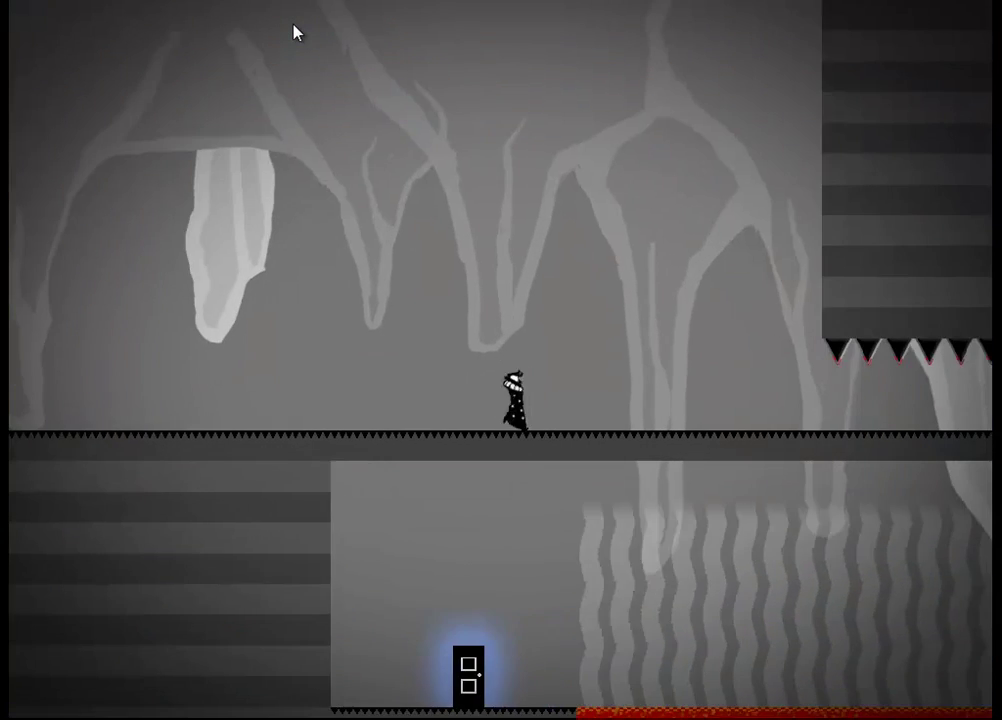
pyautogui.press('Right')
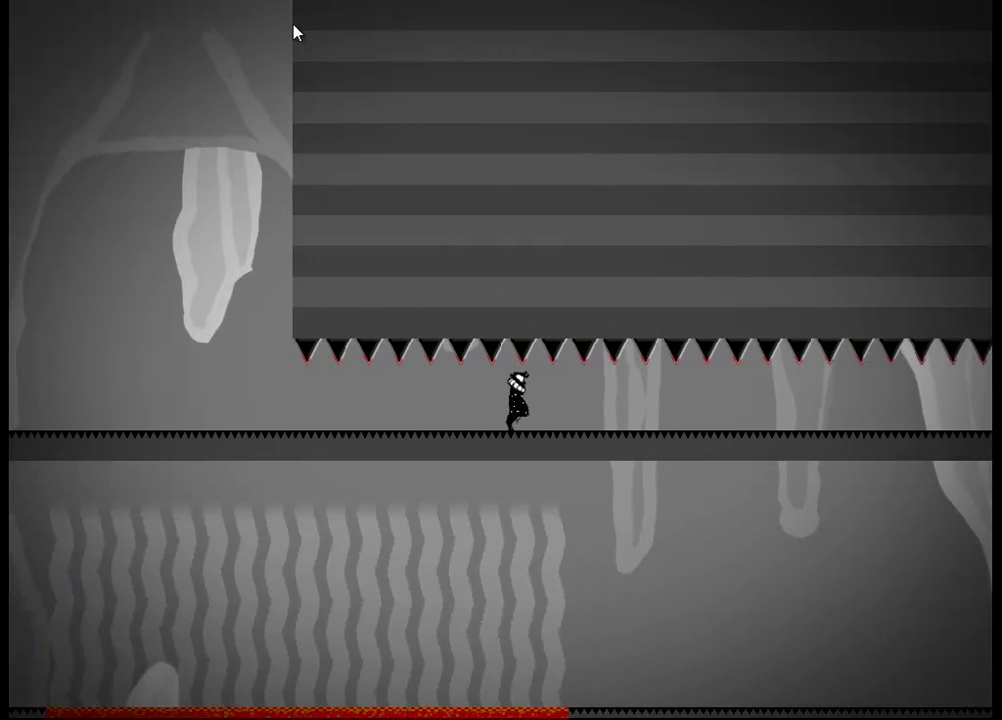
pyautogui.press('Right')
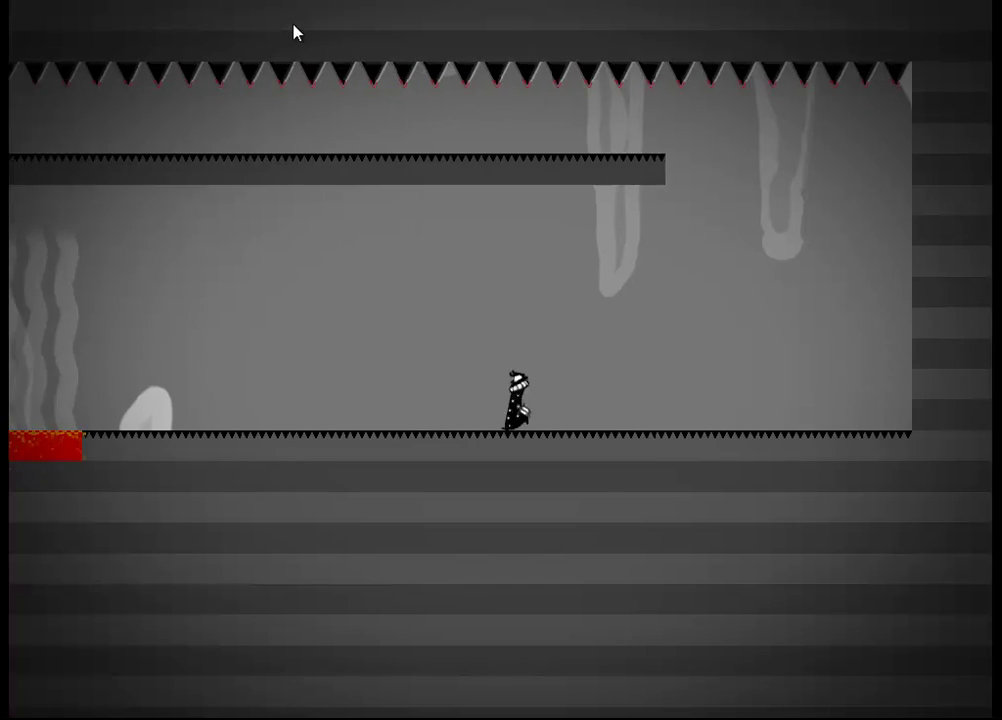
pyautogui.press('Left')
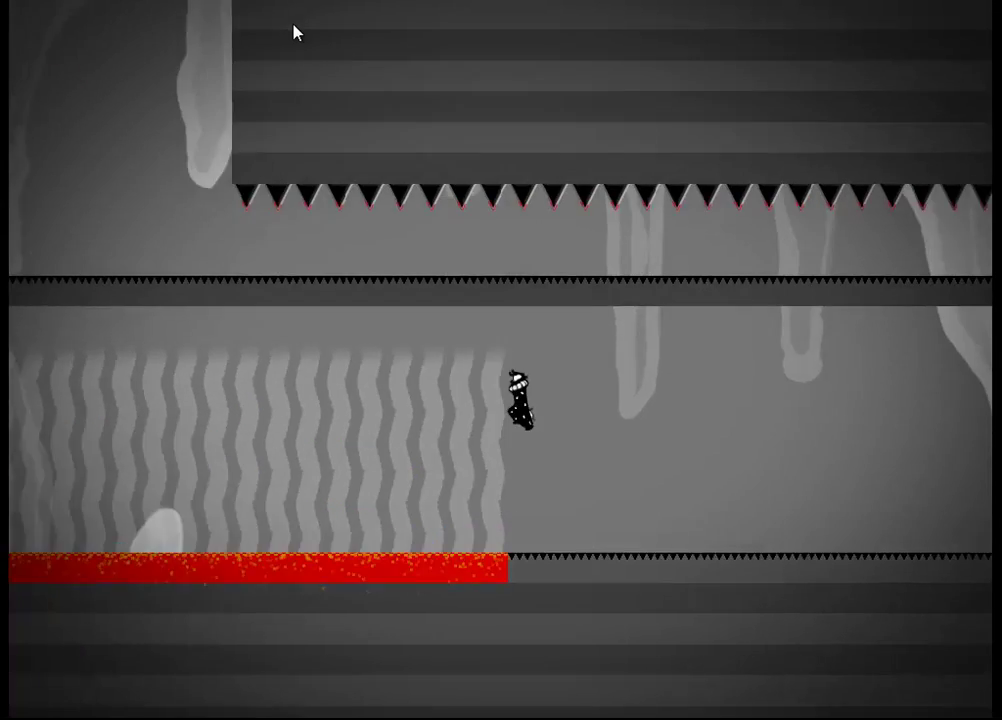
pyautogui.press('Right')
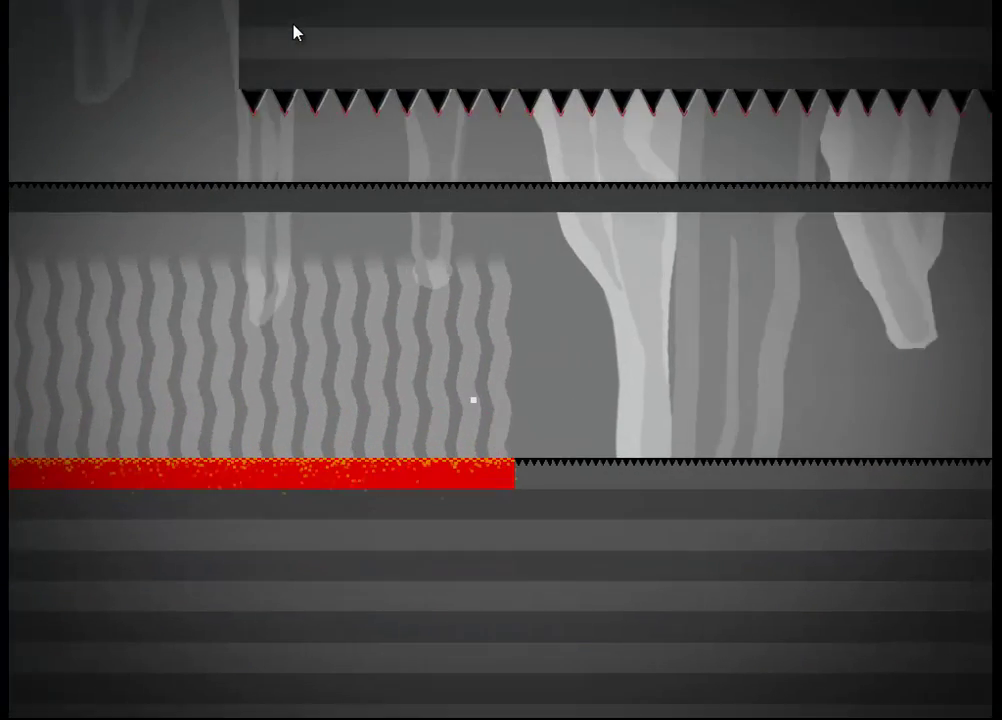
# Step: Jump from the floor, then go left through the door into the next area
pyautogui.press('Up')
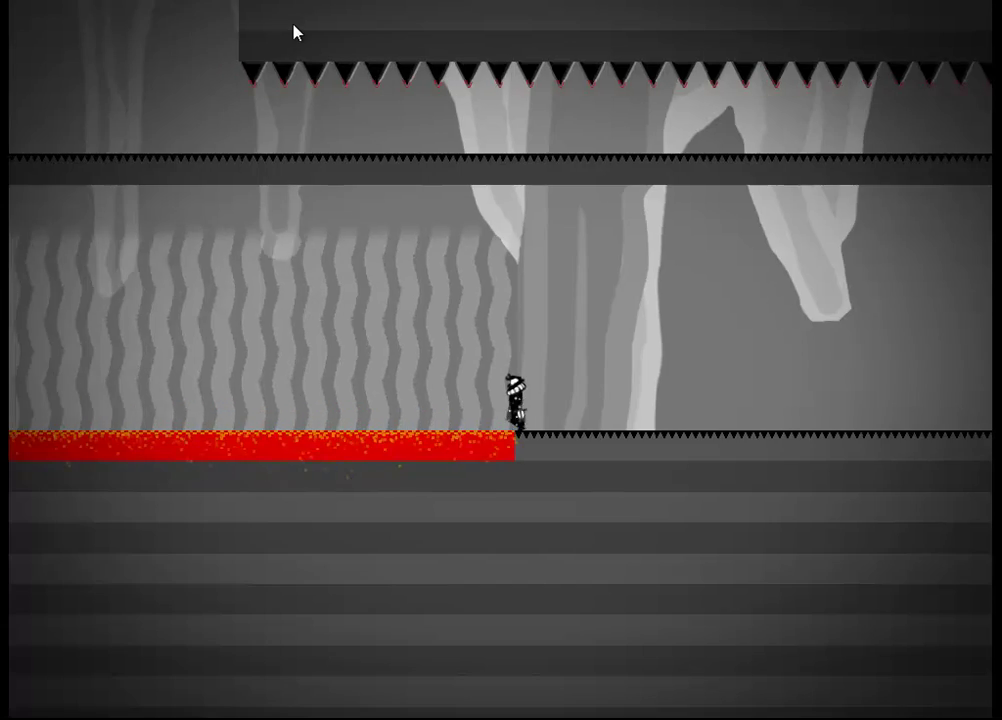
pyautogui.press('Up')
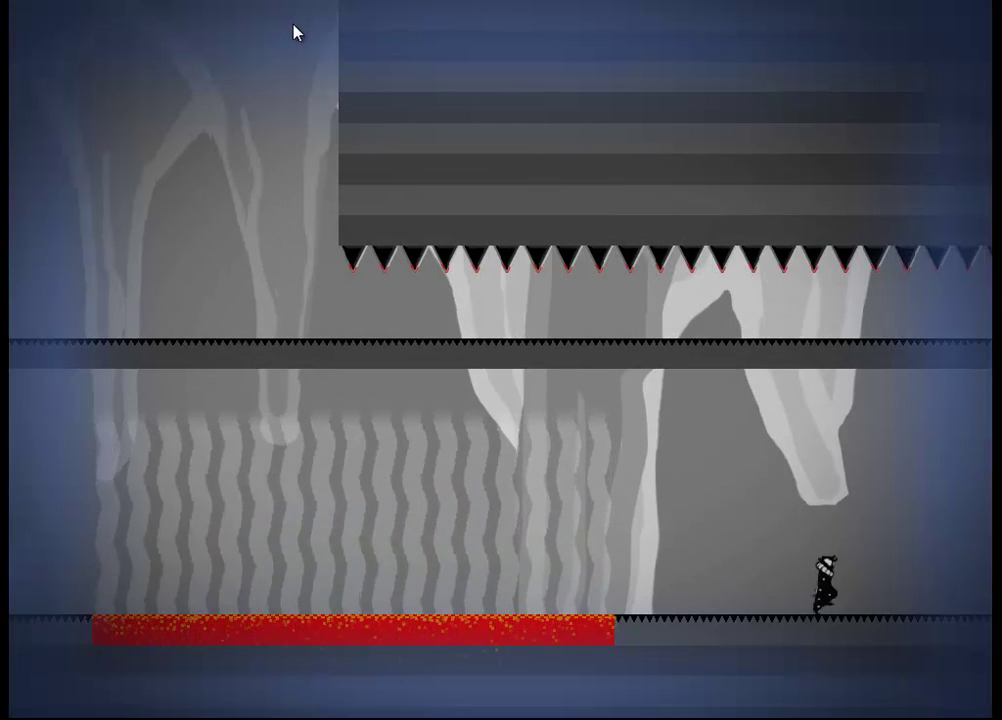
pyautogui.press('Left')
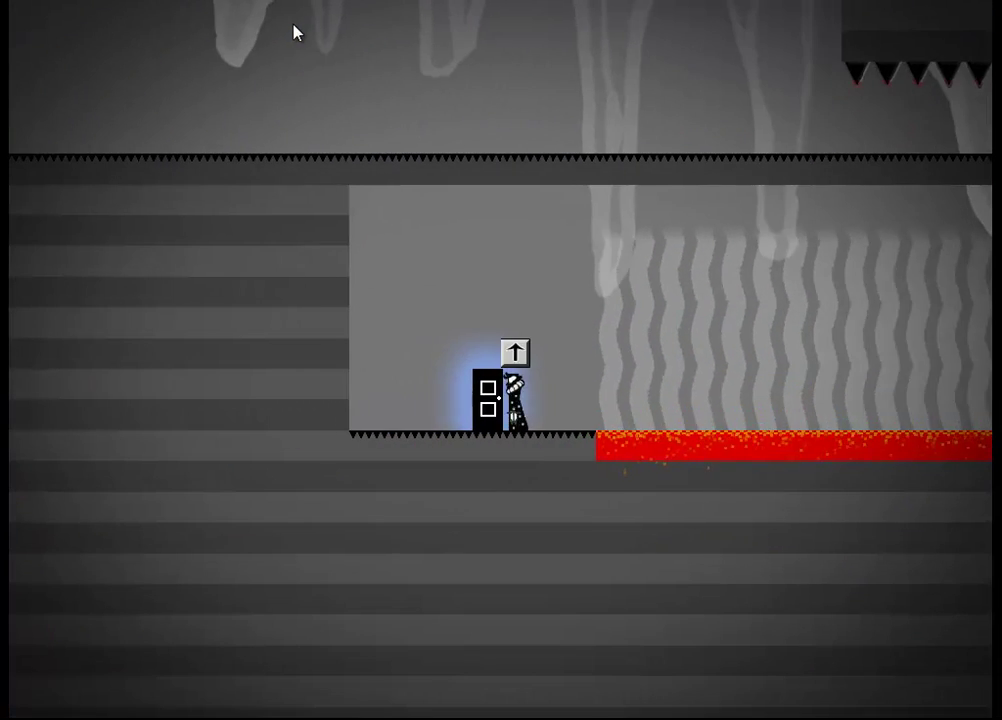
pyautogui.press('Up')
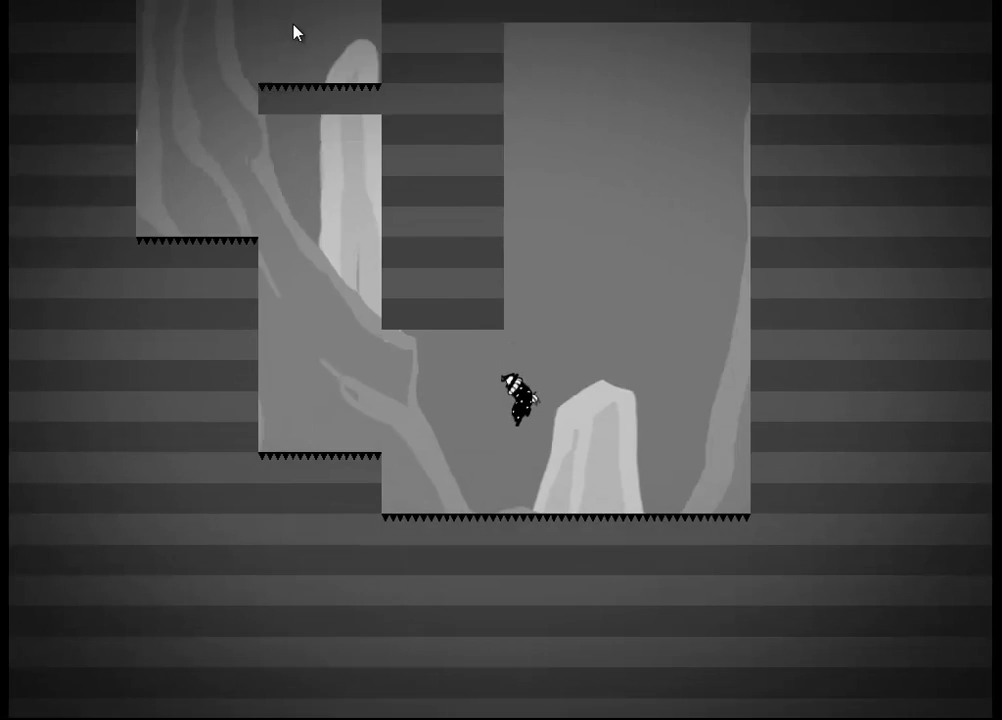
# Step: Climb up and right between the spiked platforms onto the ledge beside the waterfall
pyautogui.press('Up')
pyautogui.press('Up')
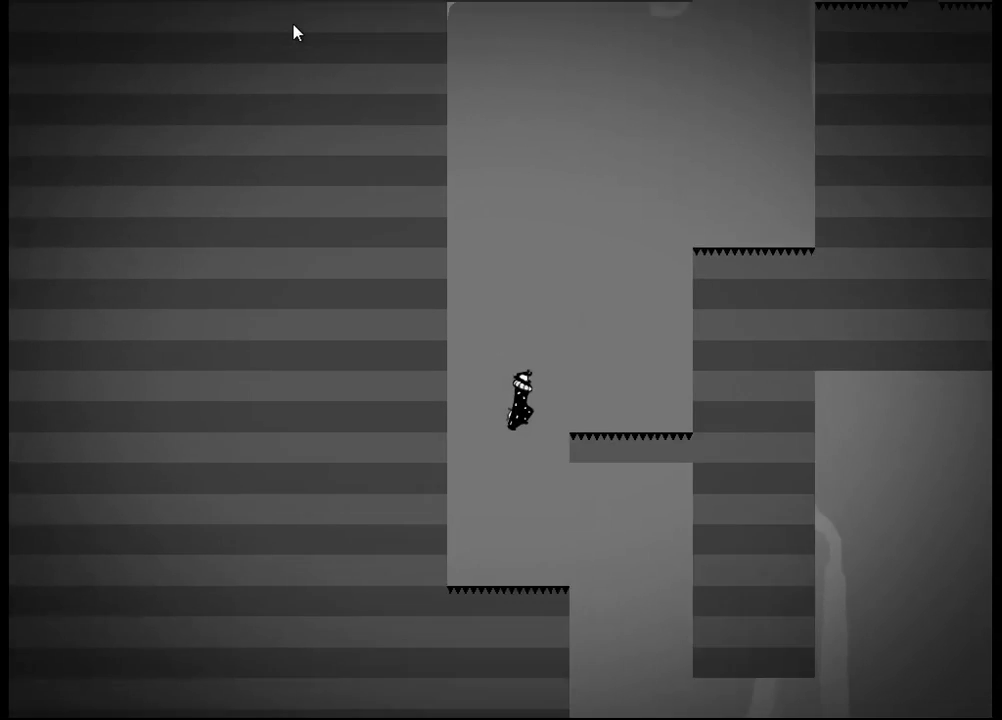
pyautogui.press('Up')
pyautogui.press('Right')
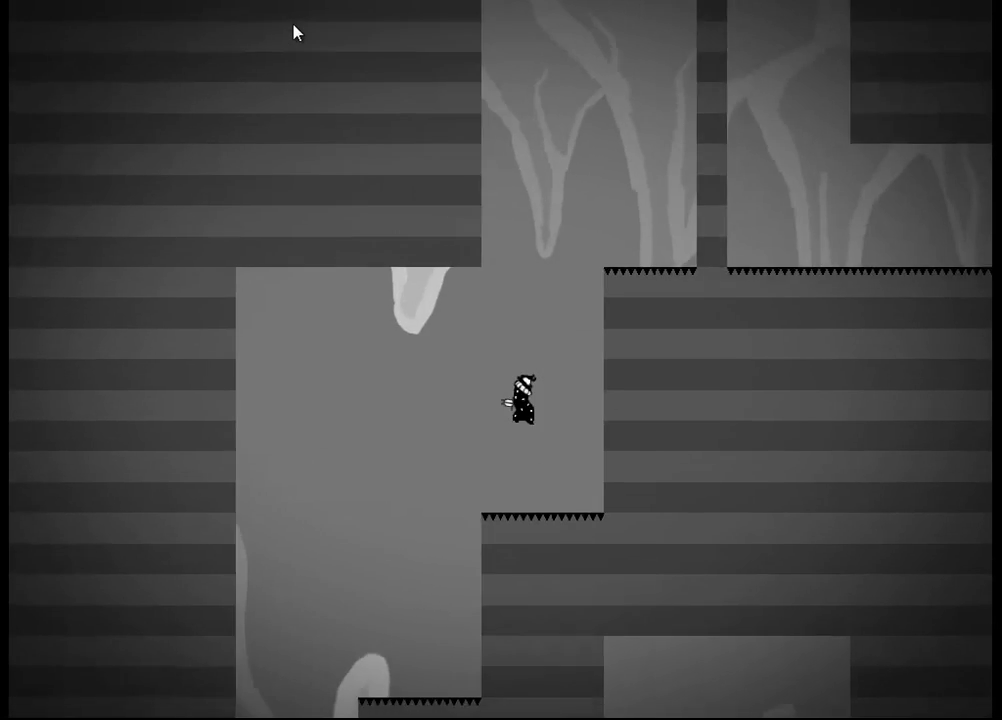
pyautogui.press('Up')
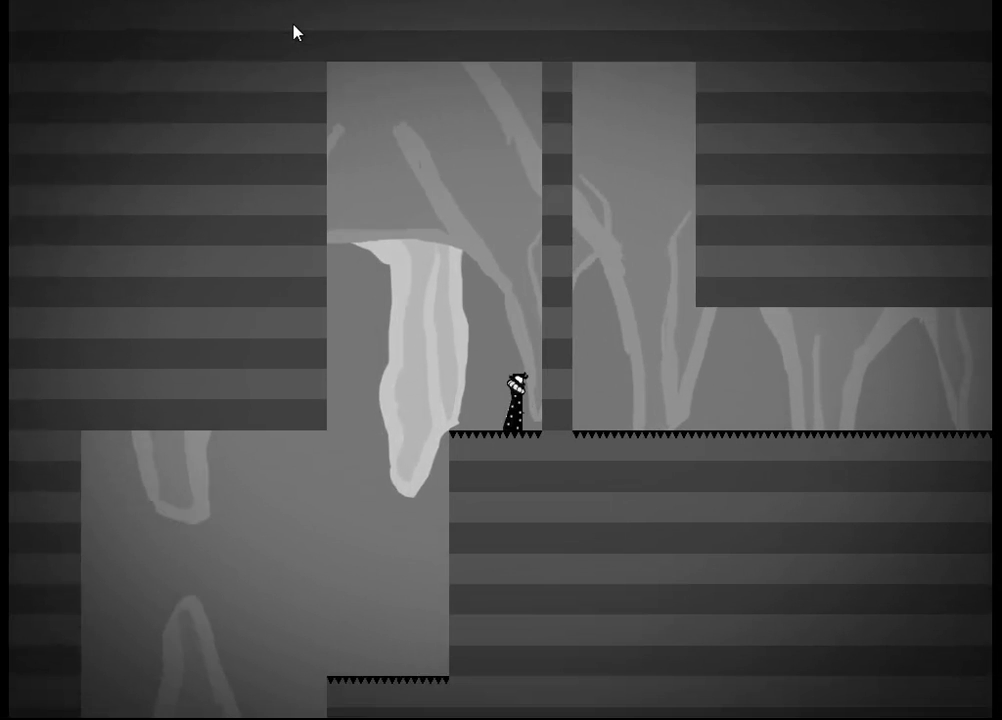
pyautogui.press('Up')
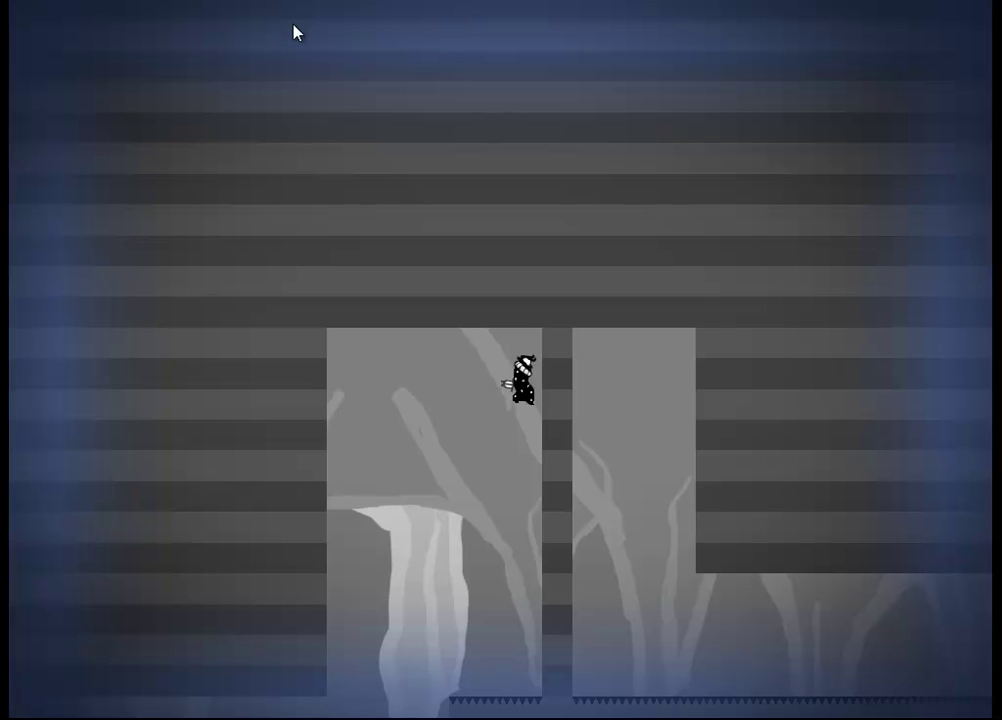
pyautogui.press('Up')
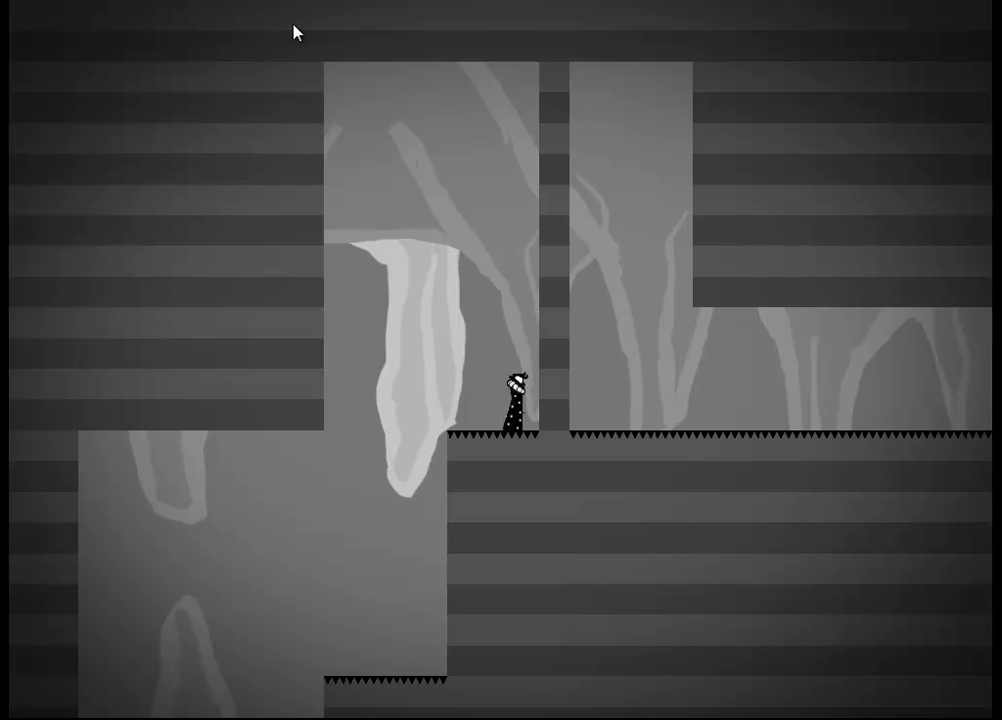
# Step: Jump off the spiked floor and platform, dropping left onto the lower ledge and hopping again
pyautogui.press('Up')
pyautogui.press('Right')
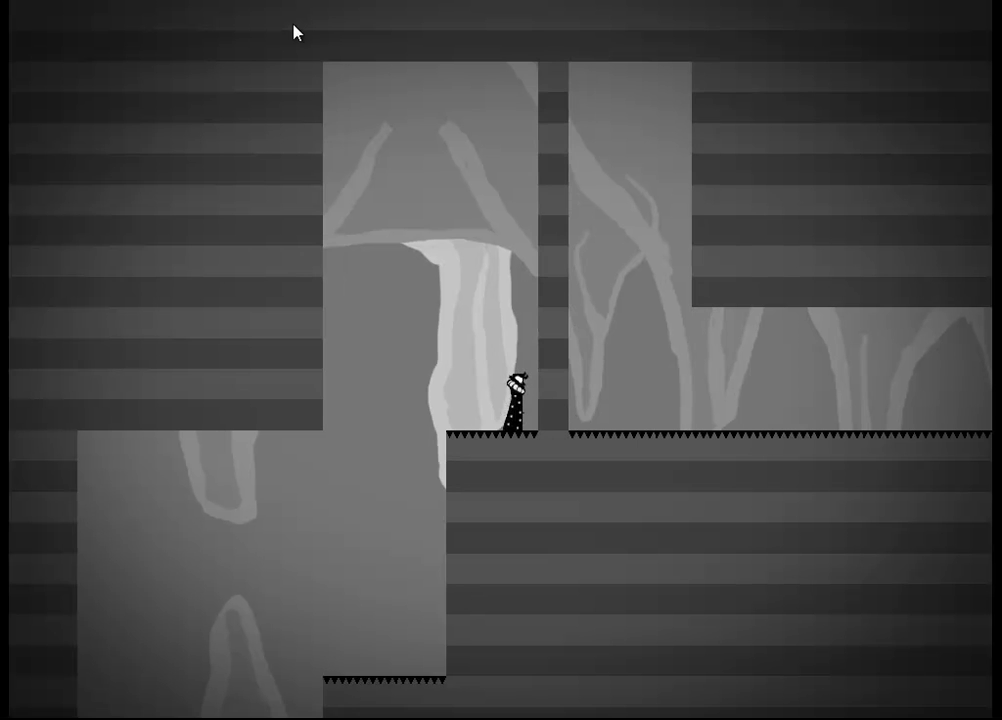
pyautogui.press('space')
pyautogui.press('Left')
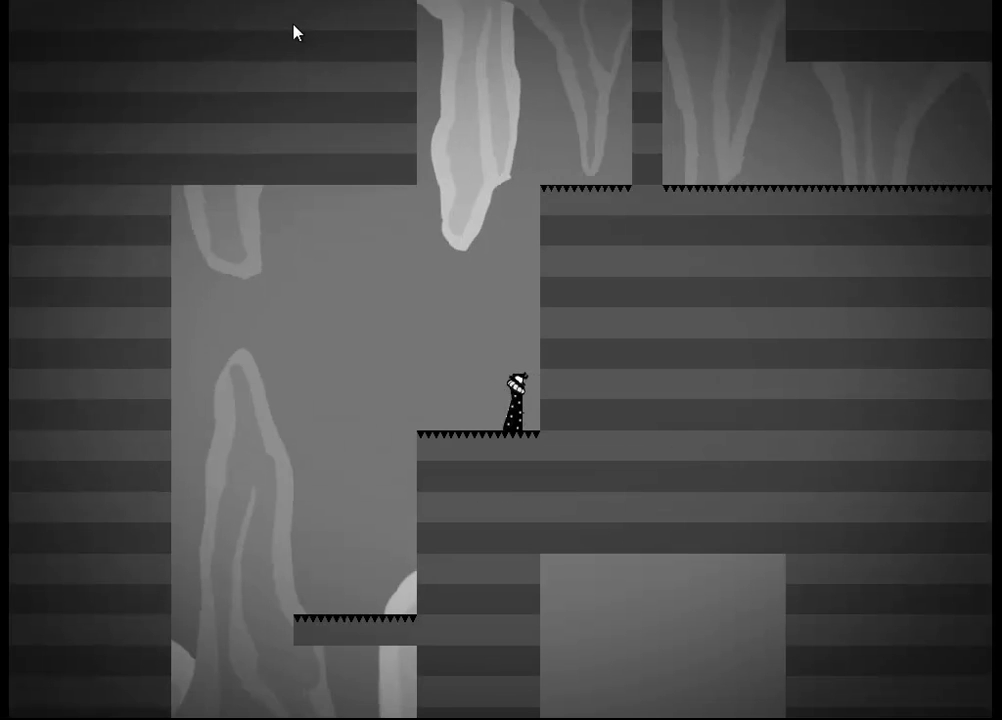
pyautogui.press('space')
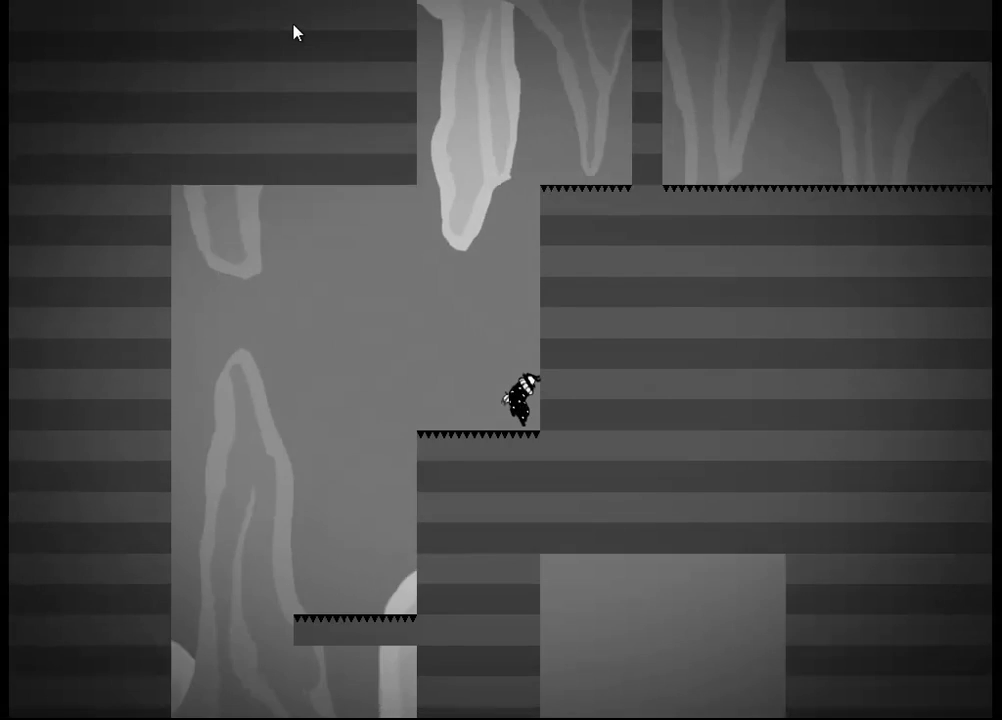
pyautogui.press('space')
pyautogui.press('space')
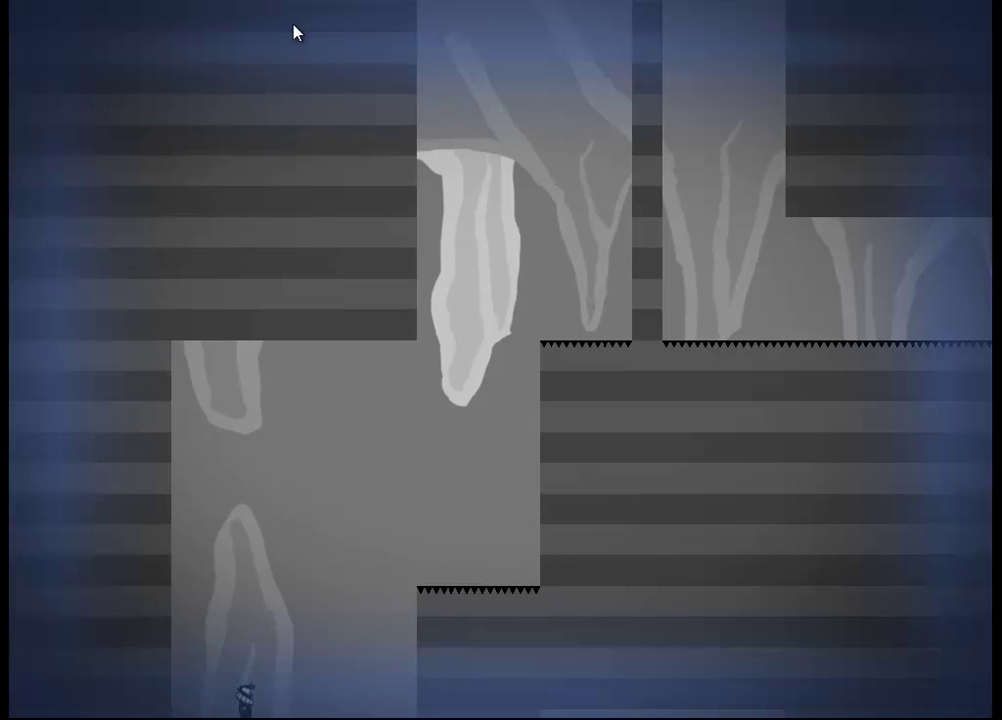
# Step: Jump between the spiked ledges and run right along the platform
pyautogui.press('space')
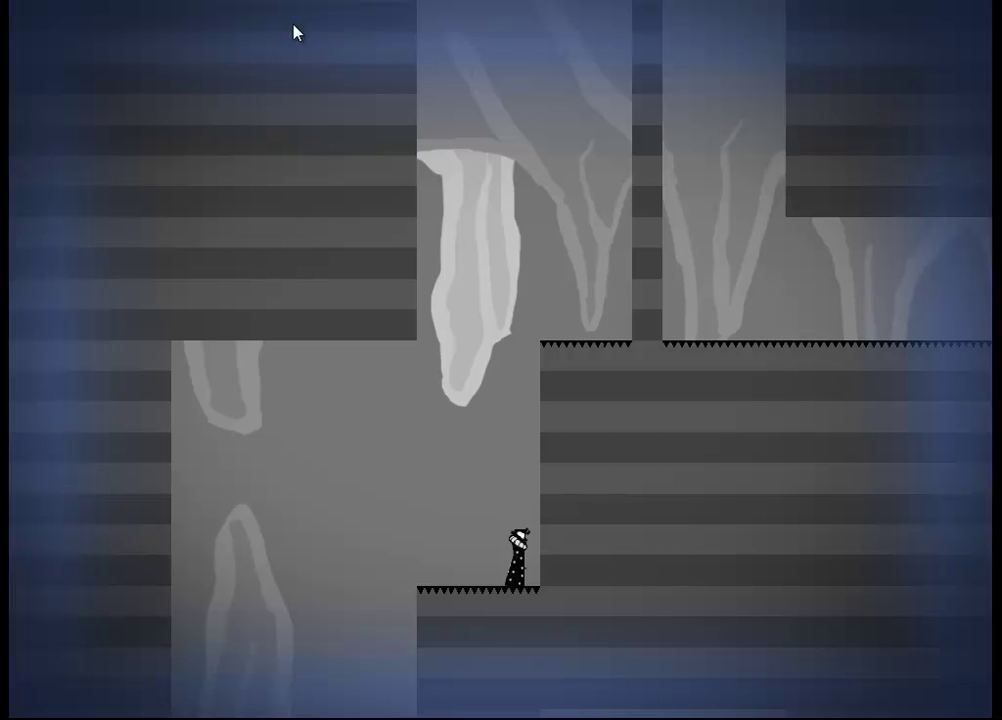
pyautogui.press('space')
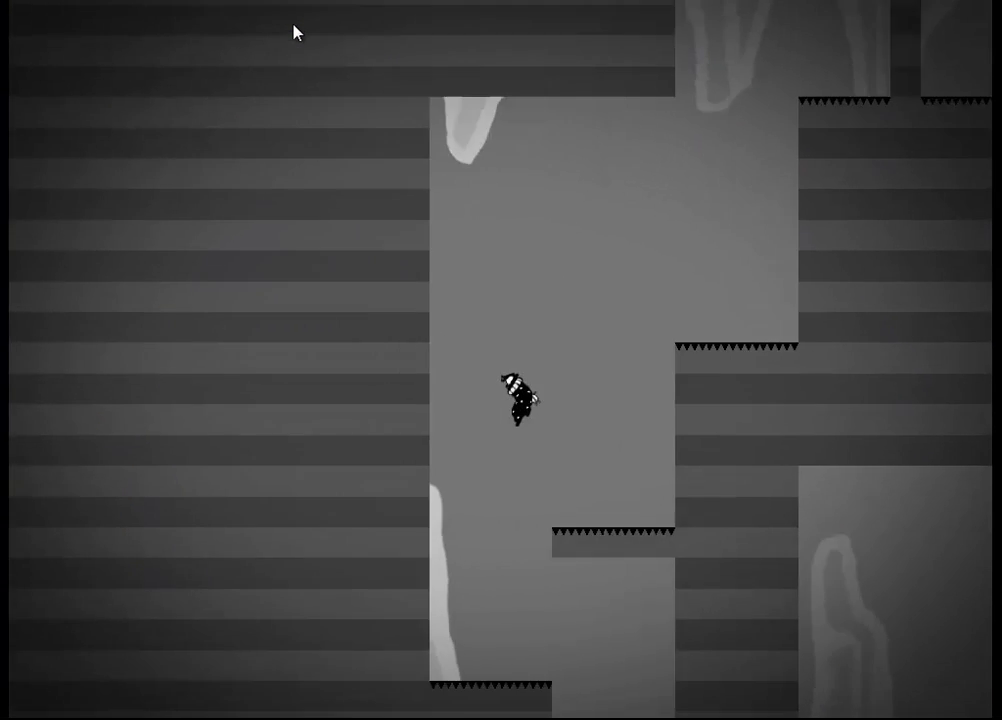
pyautogui.press('Right')
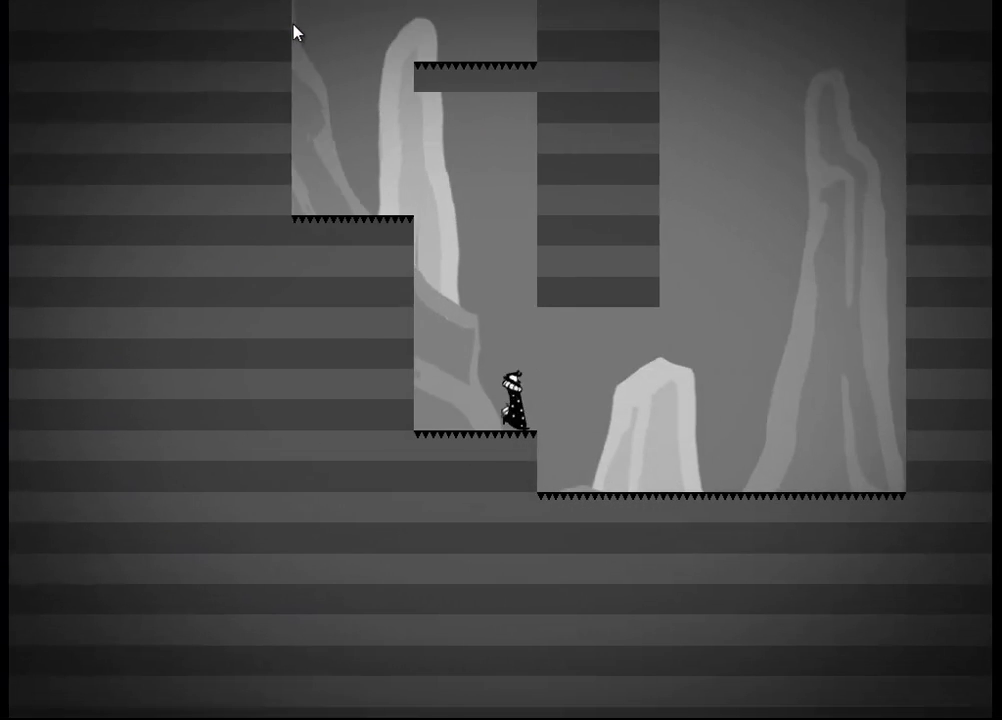
pyautogui.press('Right')
pyautogui.press('space')
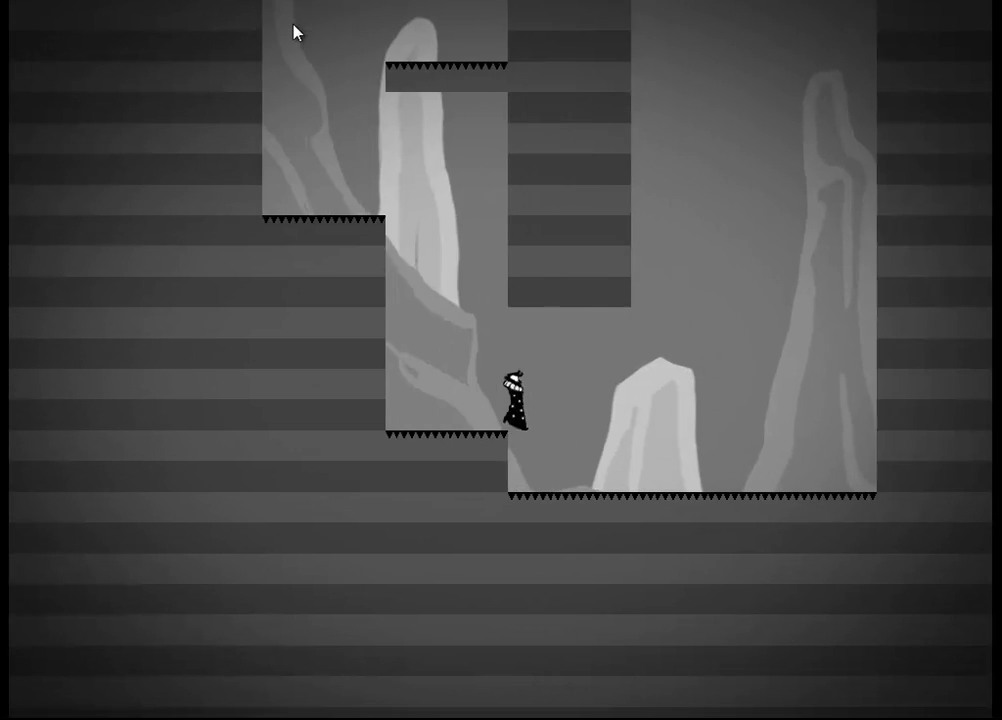
pyautogui.press('Right')
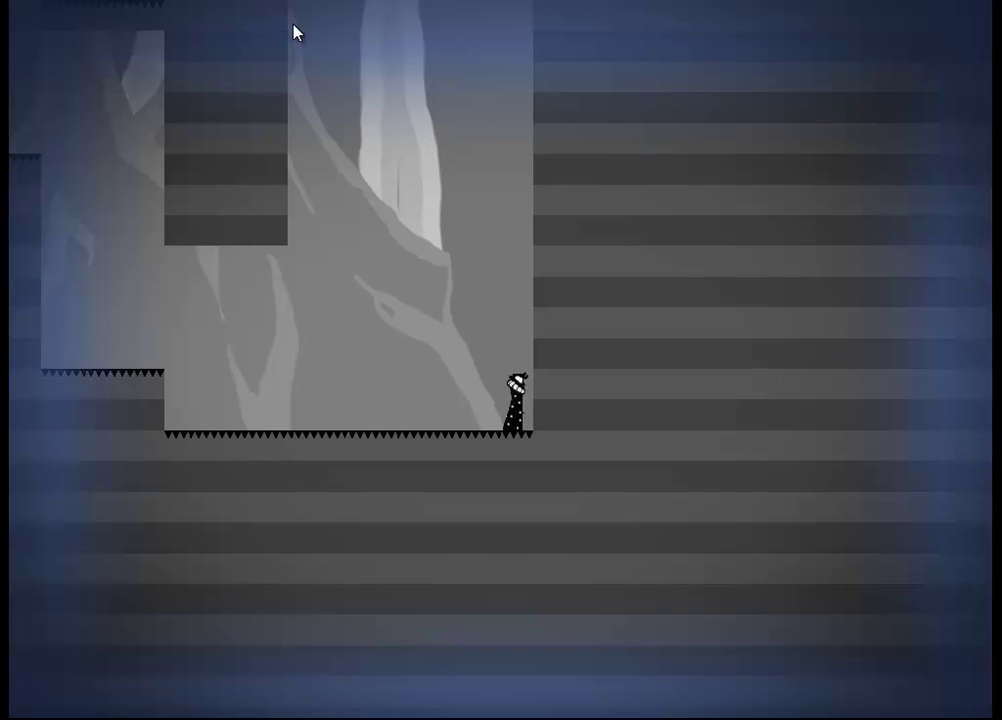
# Step: Jump toward the left ledge into the next area and keep moving as the level shifts
pyautogui.press('Left')
pyautogui.press('Up')
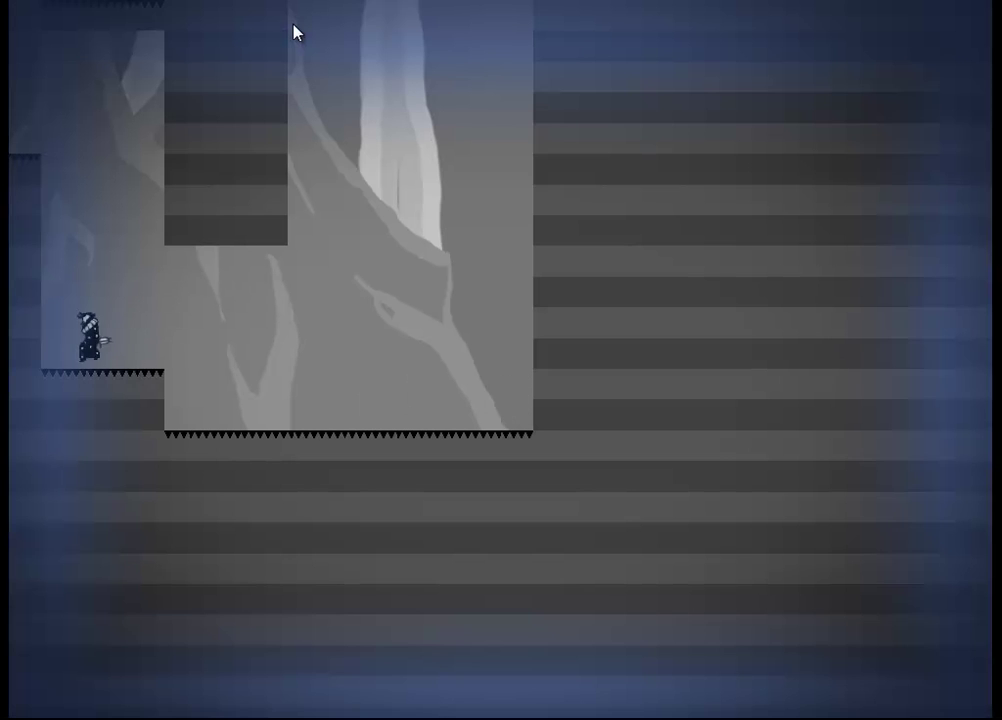
pyautogui.press('Up')
pyautogui.press('Right')
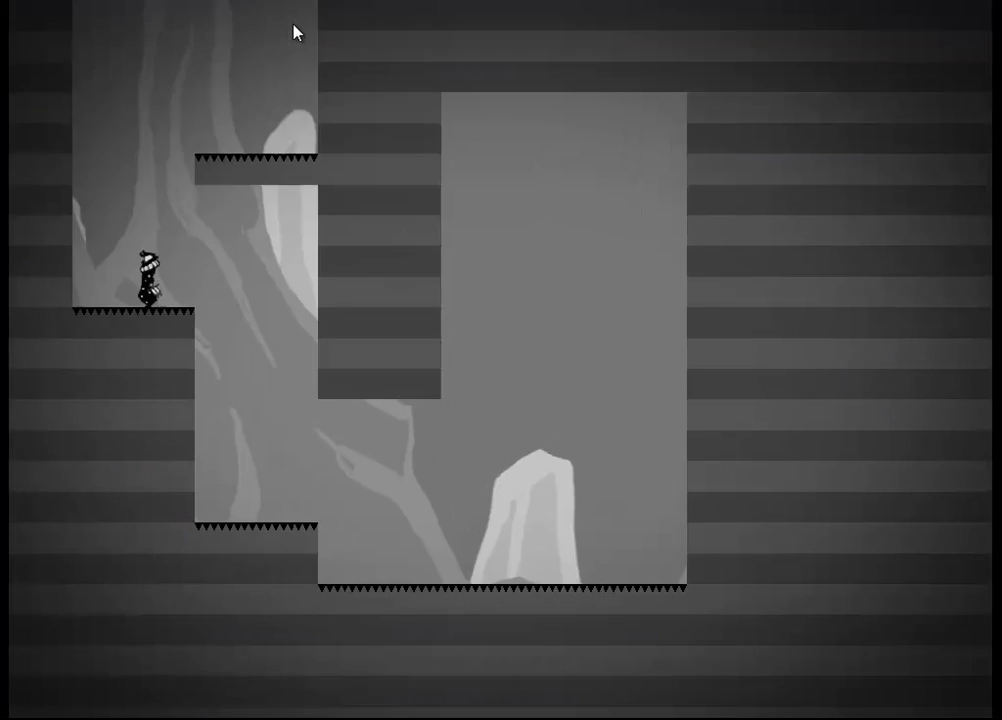
pyautogui.press('Right')
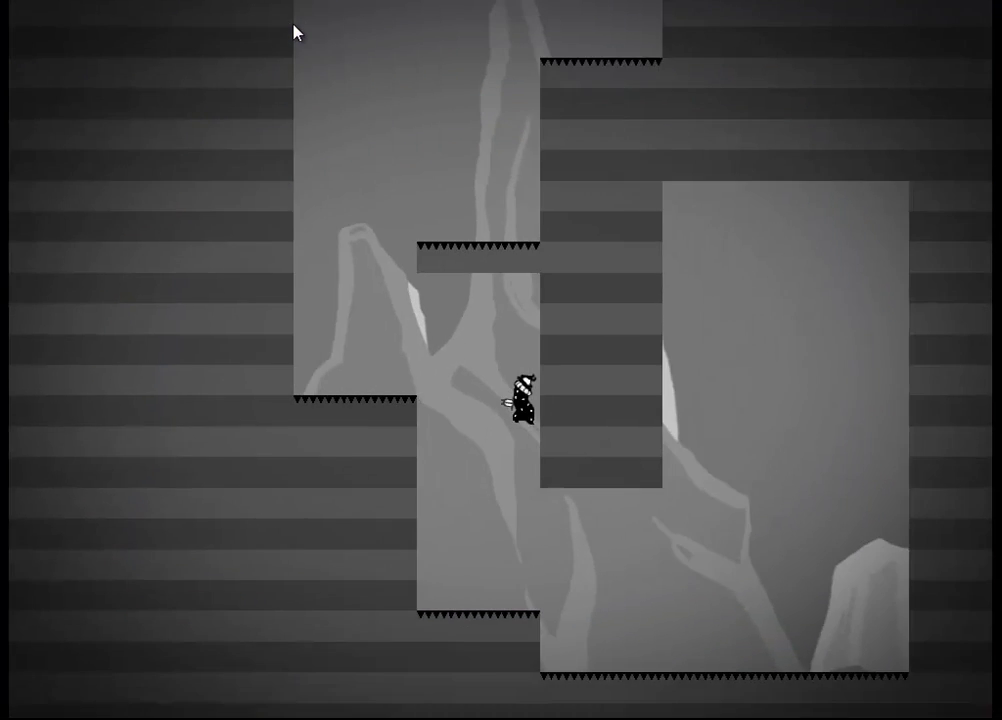
pyautogui.press('Right')
# Step: Jump onward through successive areas and climb from a ledge into the higher area
pyautogui.press('Up')
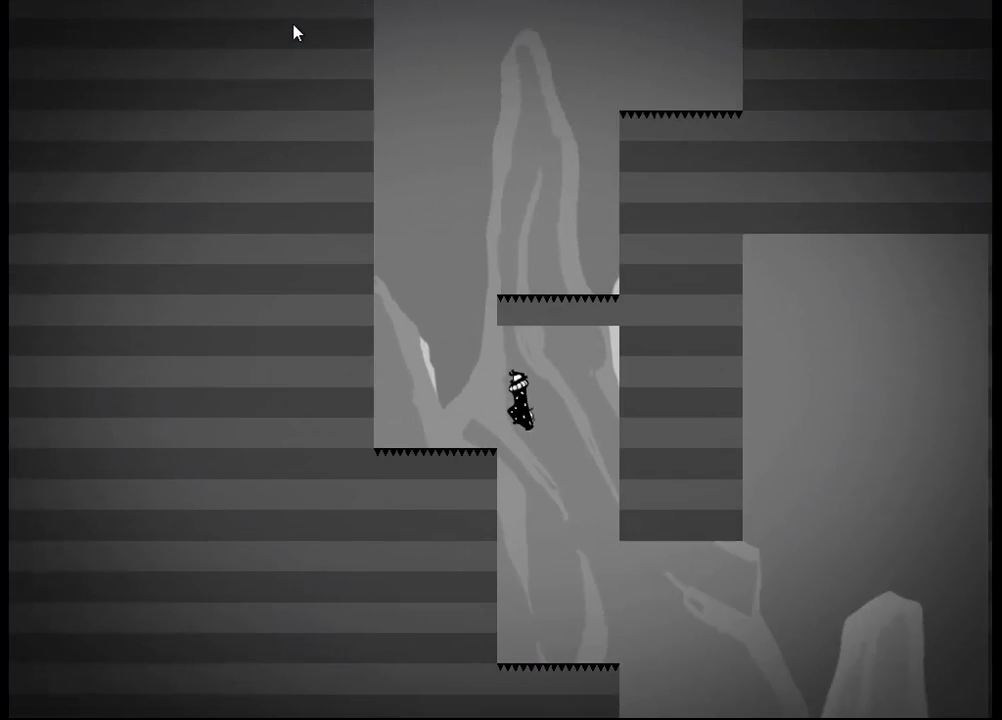
pyautogui.press('Left')
pyautogui.press('Right')
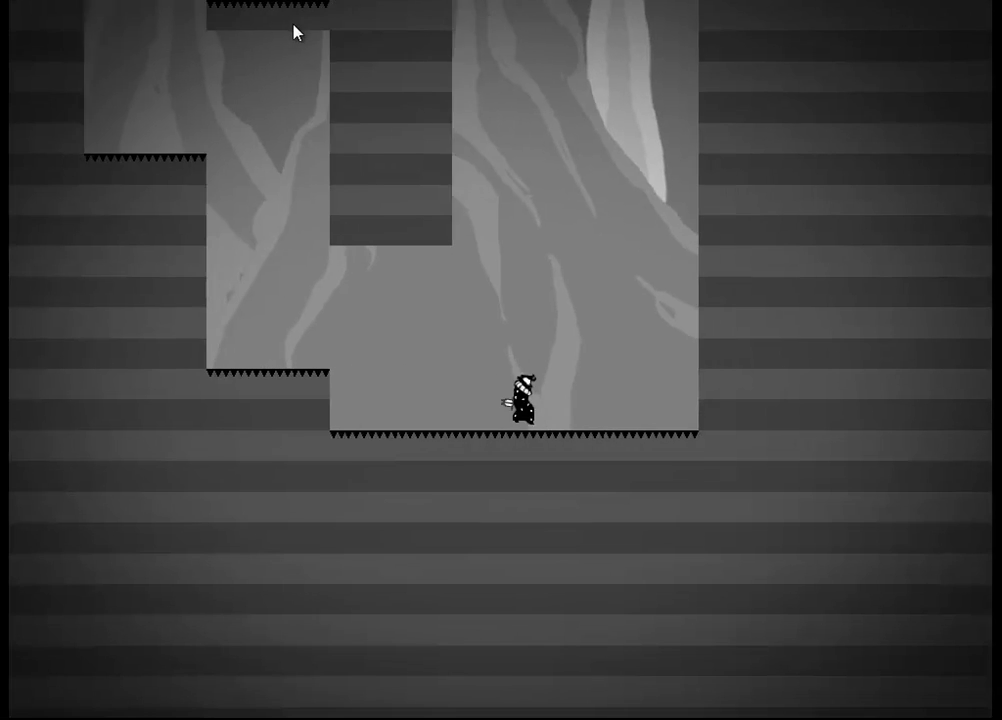
pyautogui.press('Up')
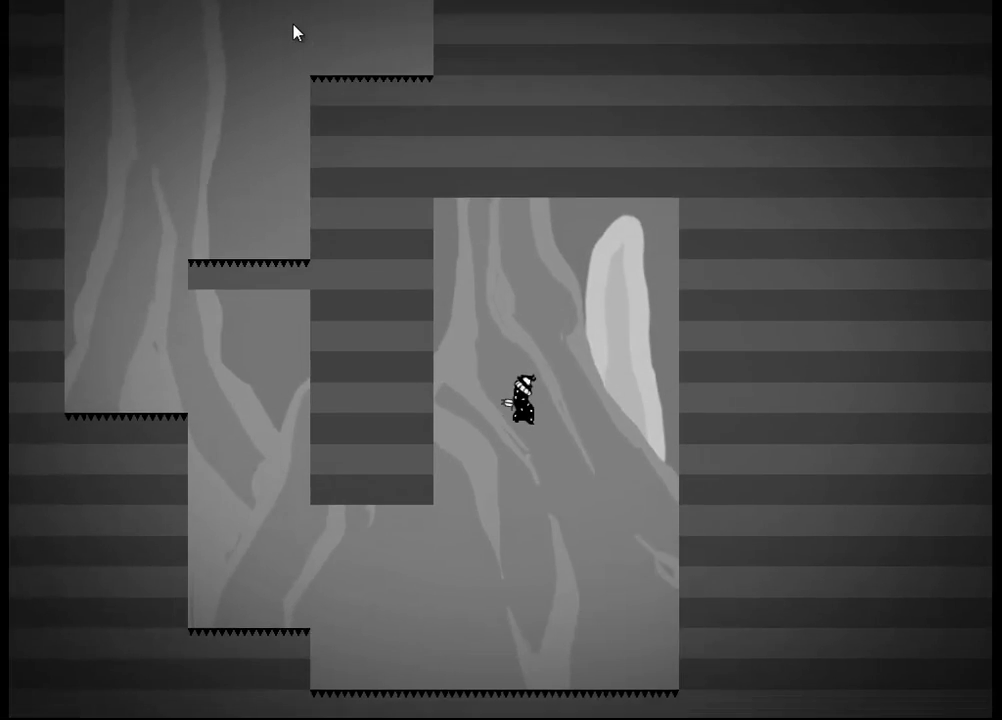
pyautogui.press('Right')
pyautogui.press('Right')
pyautogui.press('Up')
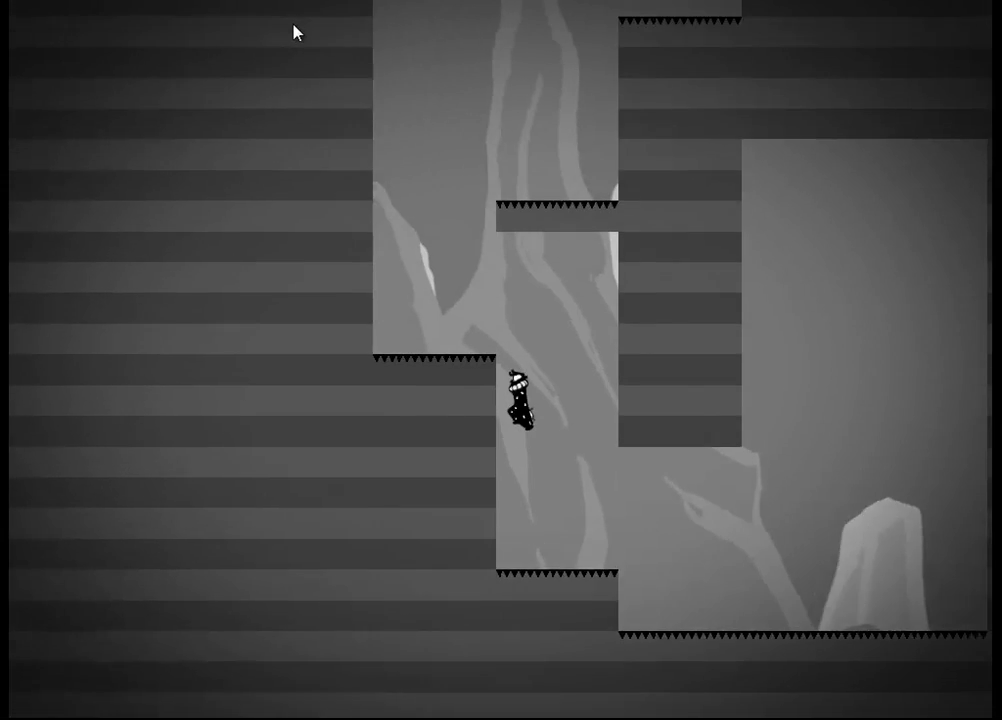
pyautogui.press('Up')
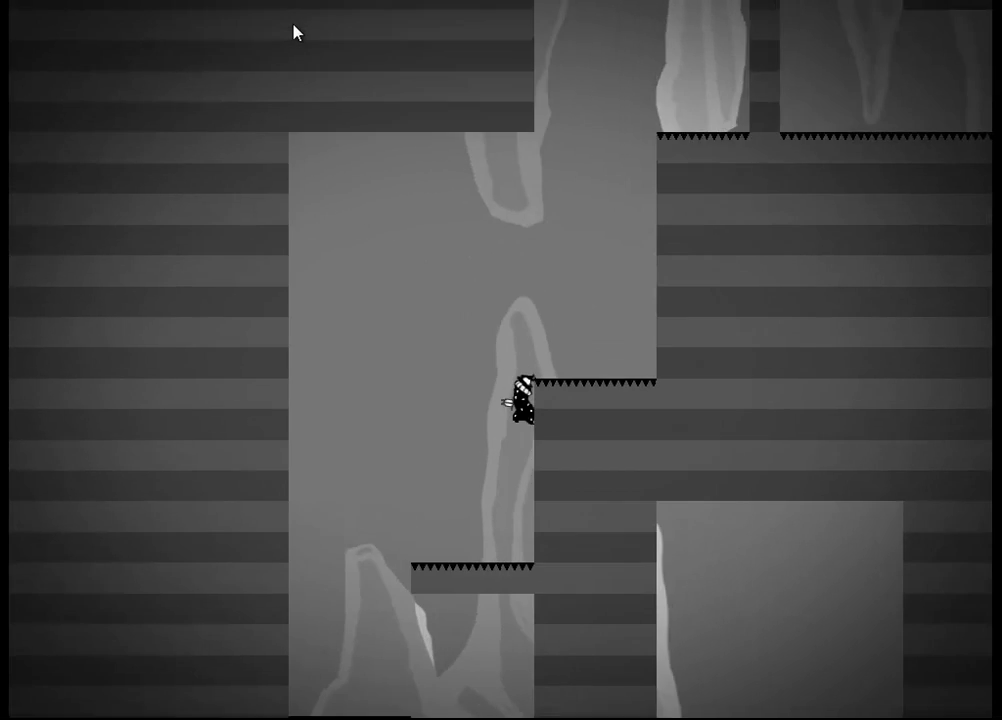
pyautogui.press('Up')
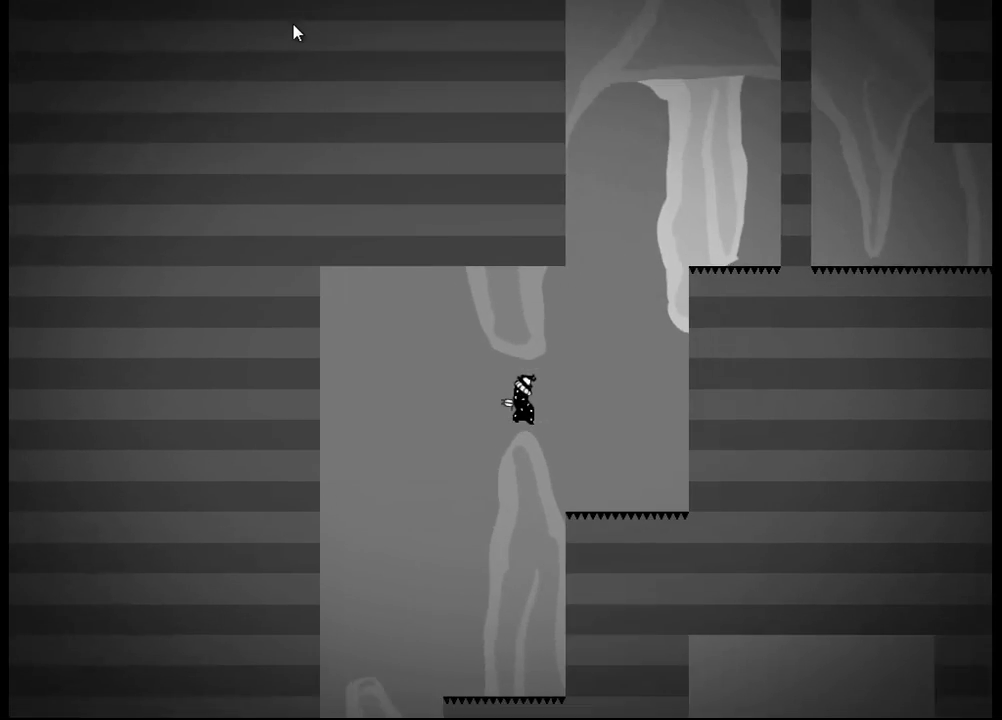
# Step: Drop off the ledge, then jump and climb off the wall onto the spiked ledge
pyautogui.press('Right')
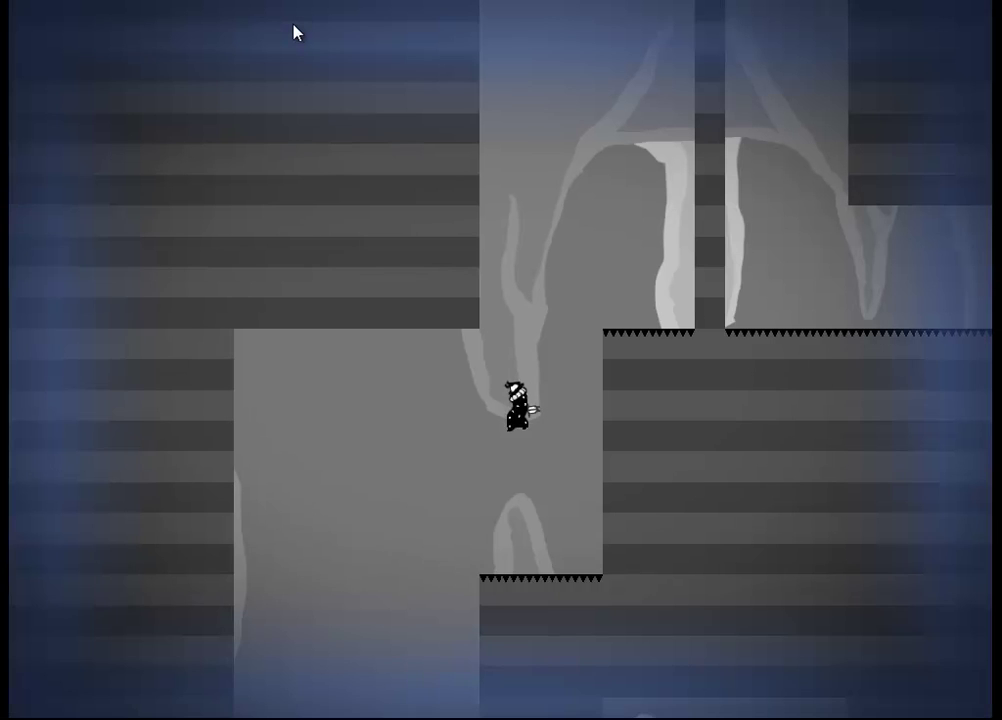
pyautogui.press('Left')
pyautogui.press('Up')
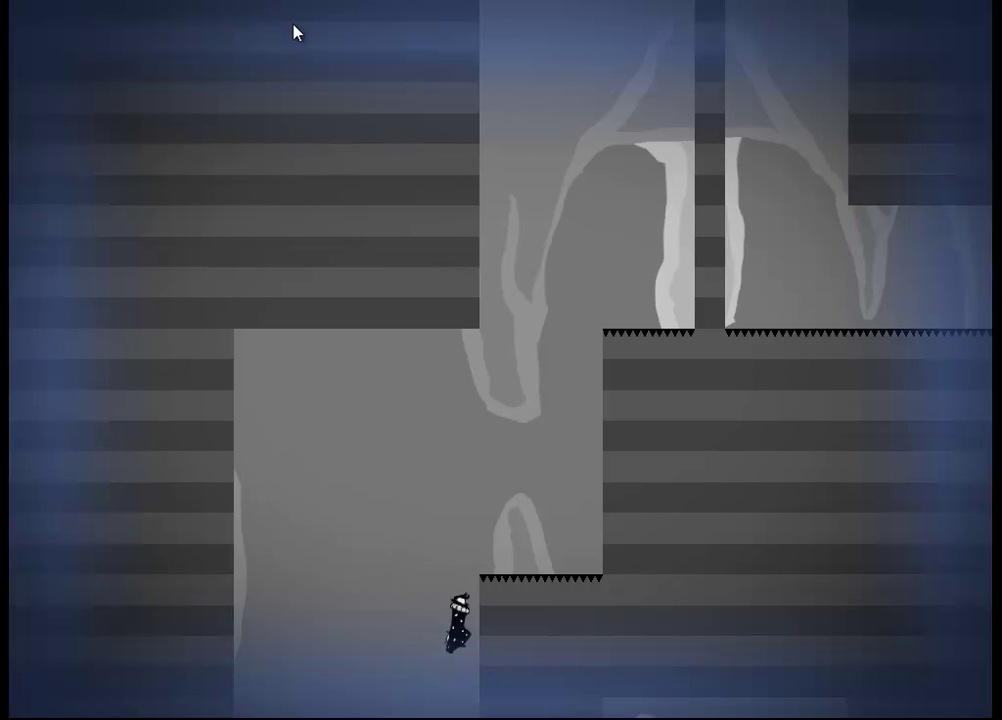
pyautogui.press('Right')
pyautogui.press('Up')
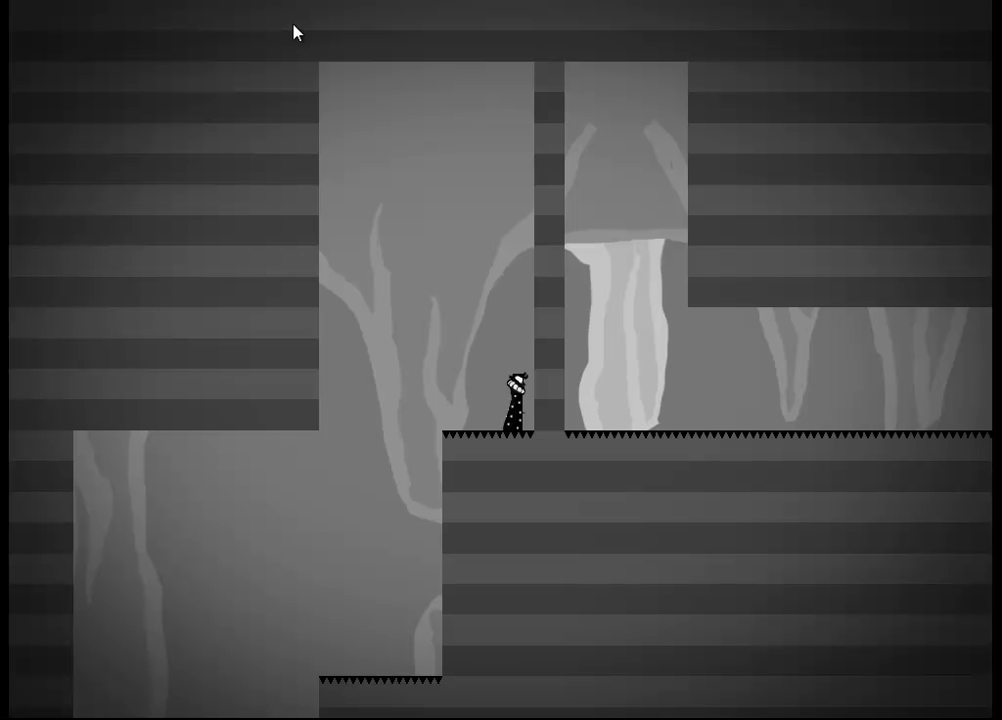
# Step: Jump up along the wall, face left, and launch upward from the ledge
pyautogui.press('Up')
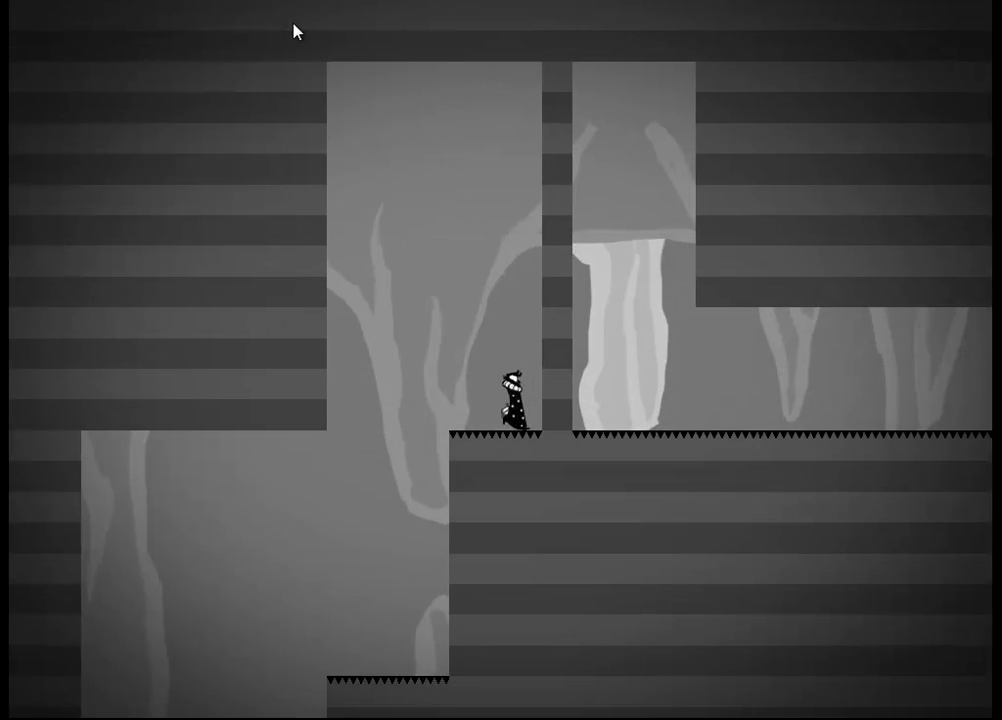
pyautogui.press('Left')
pyautogui.press('Up')
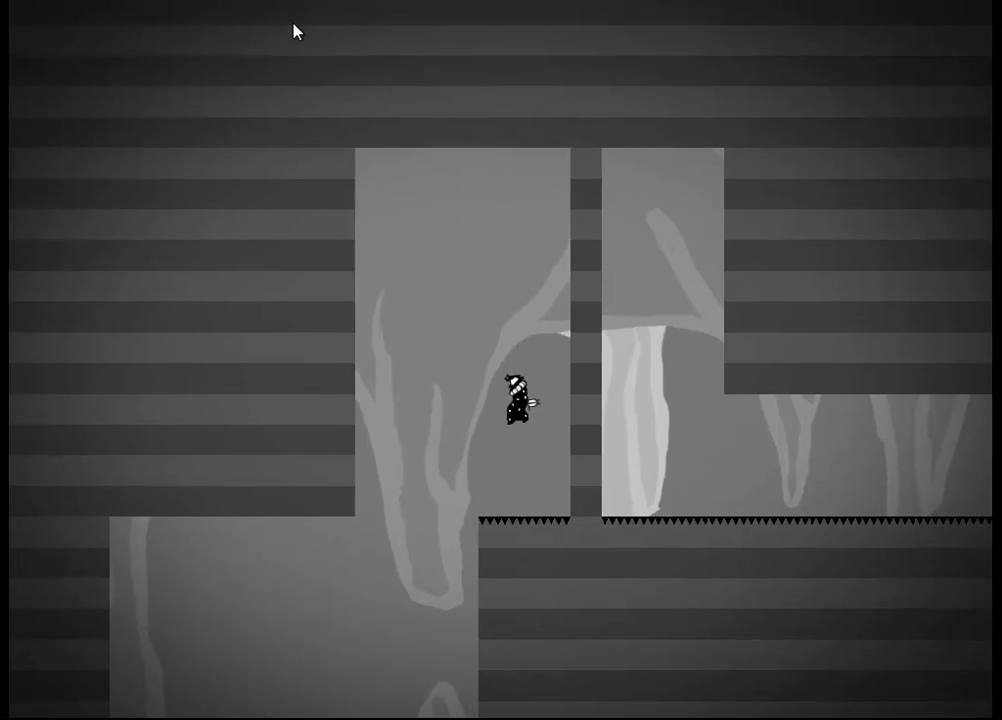
pyautogui.press('Up')
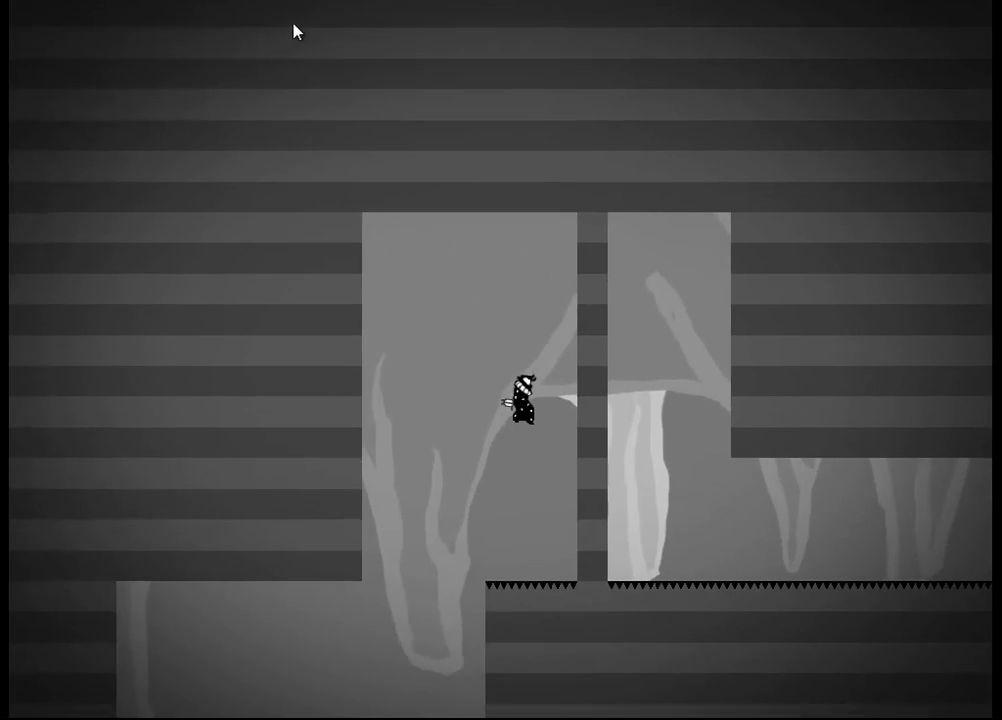
pyautogui.press('space')
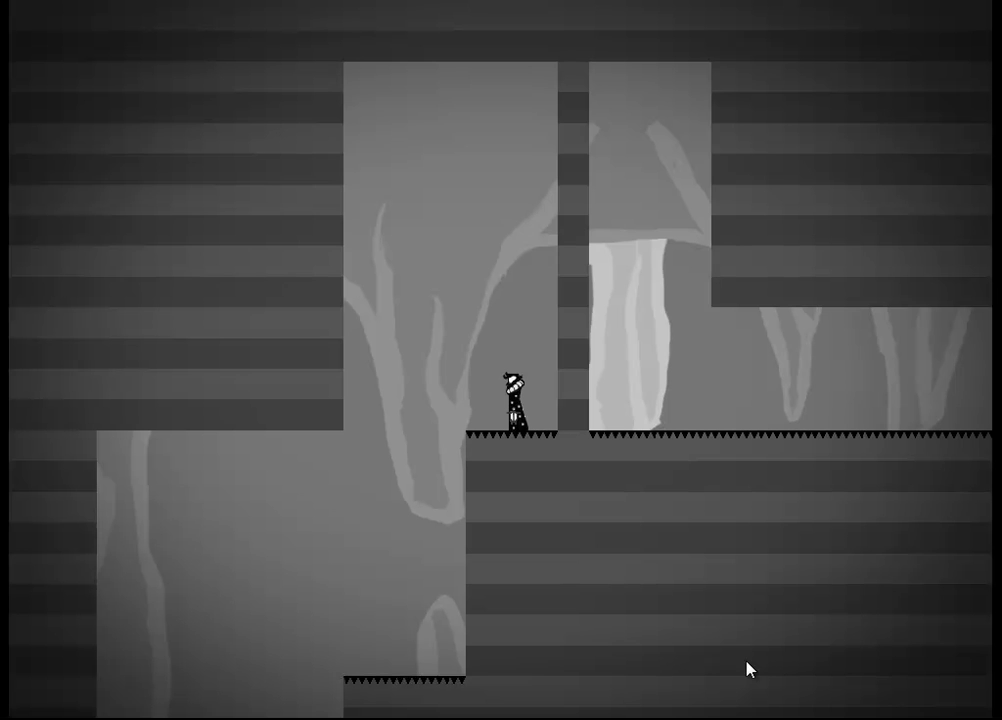
pyautogui.press('Up')
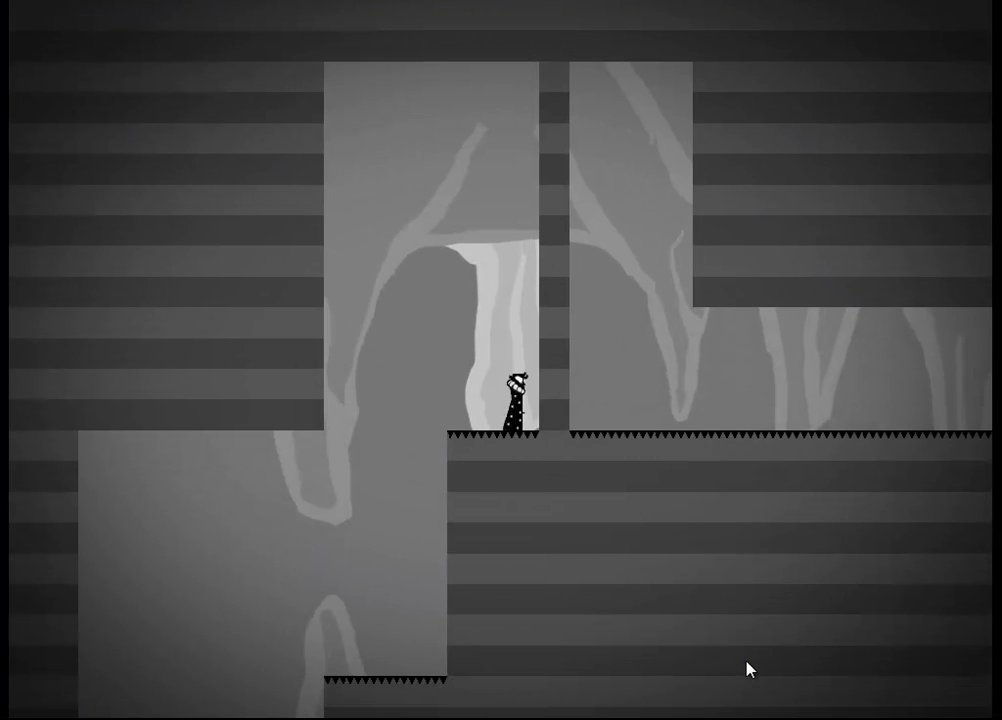
# Step: Step off the ledge to drop down the shaft, then repeatedly jump back up it
pyautogui.press('Left')
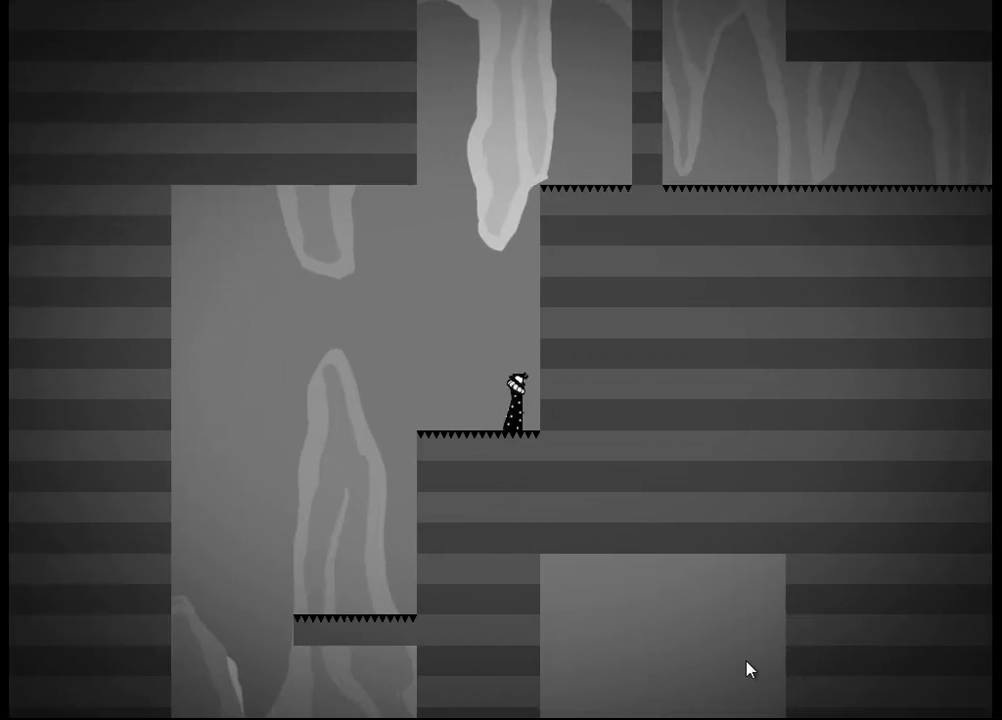
pyautogui.press('Left')
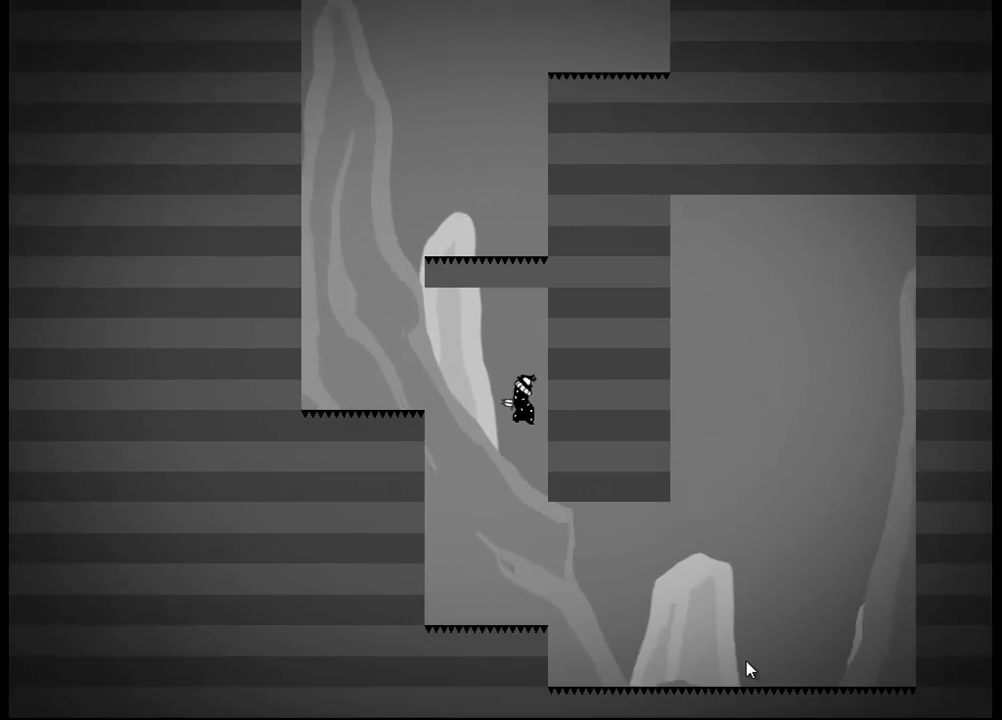
pyautogui.press('Up')
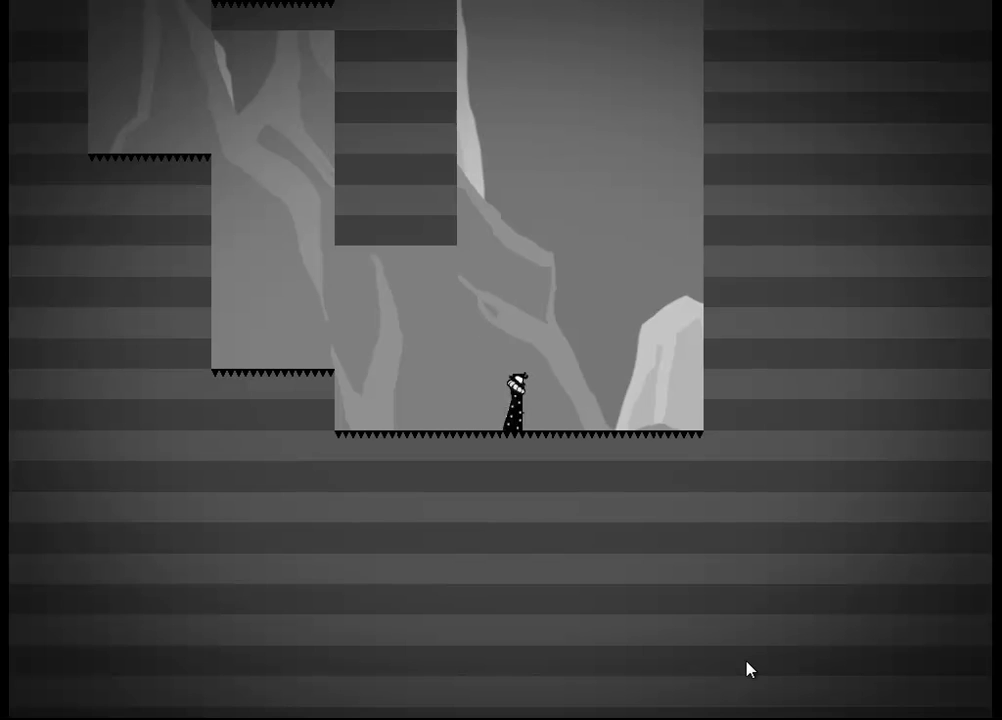
pyautogui.press('Up')
pyautogui.press('Up')
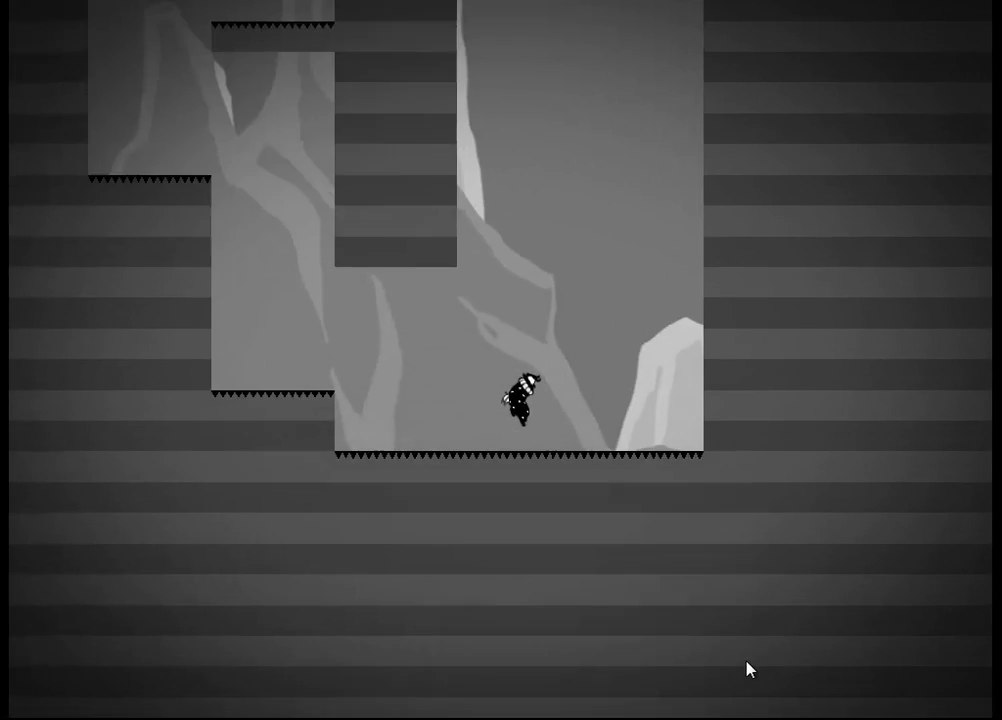
pyautogui.press('Up')
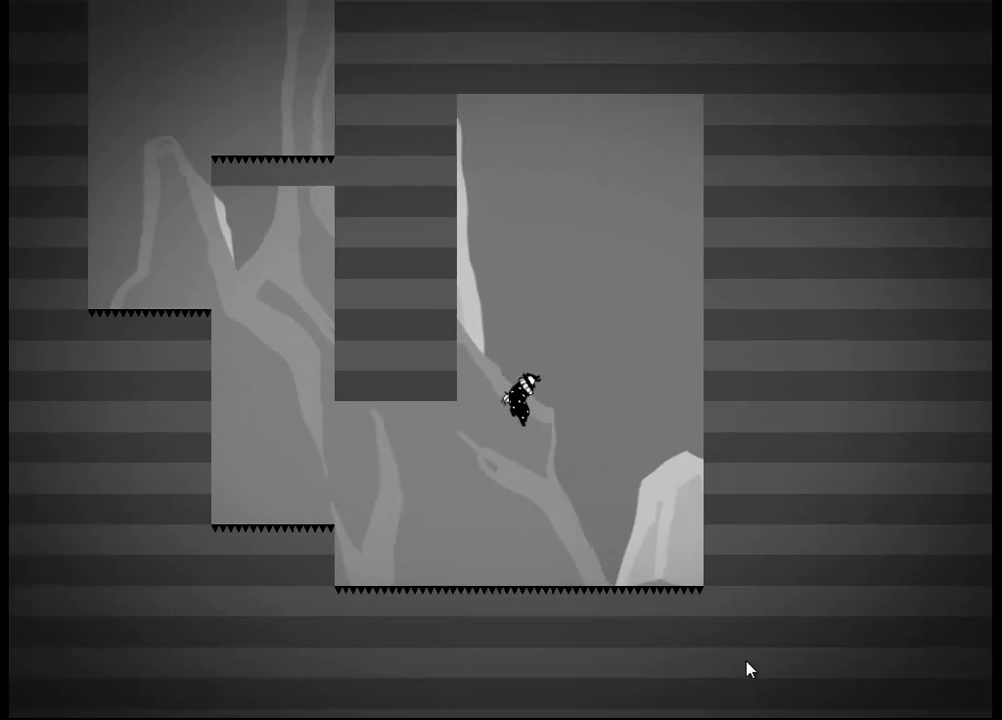
# Step: Keep jumping up the shaft, moving right into the next room and the higher area
pyautogui.press('Up')
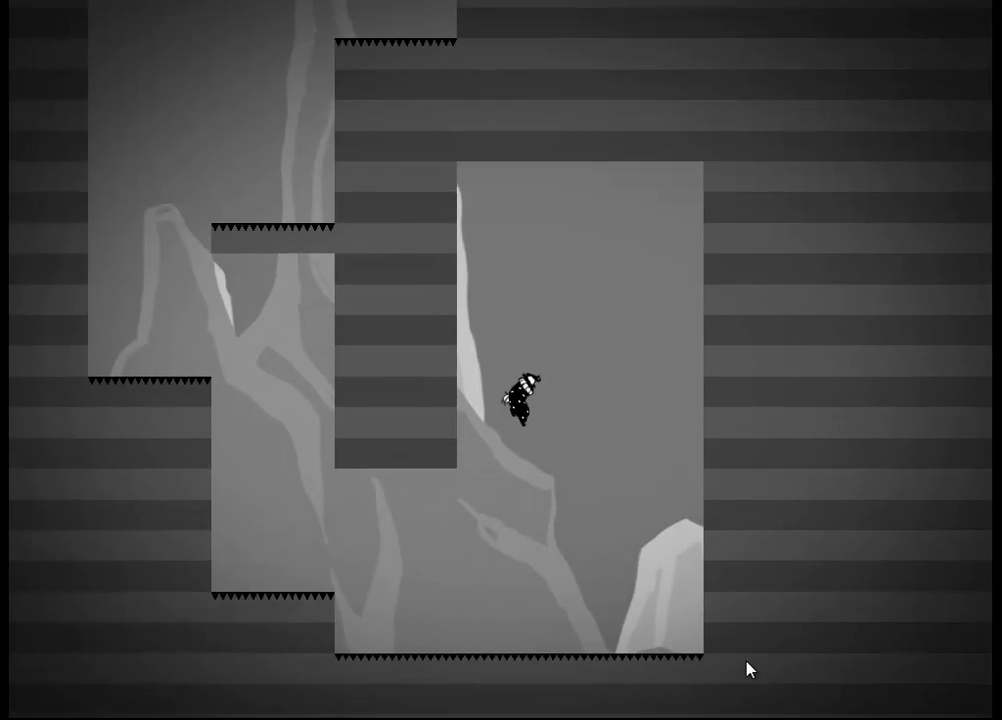
pyautogui.press('Up')
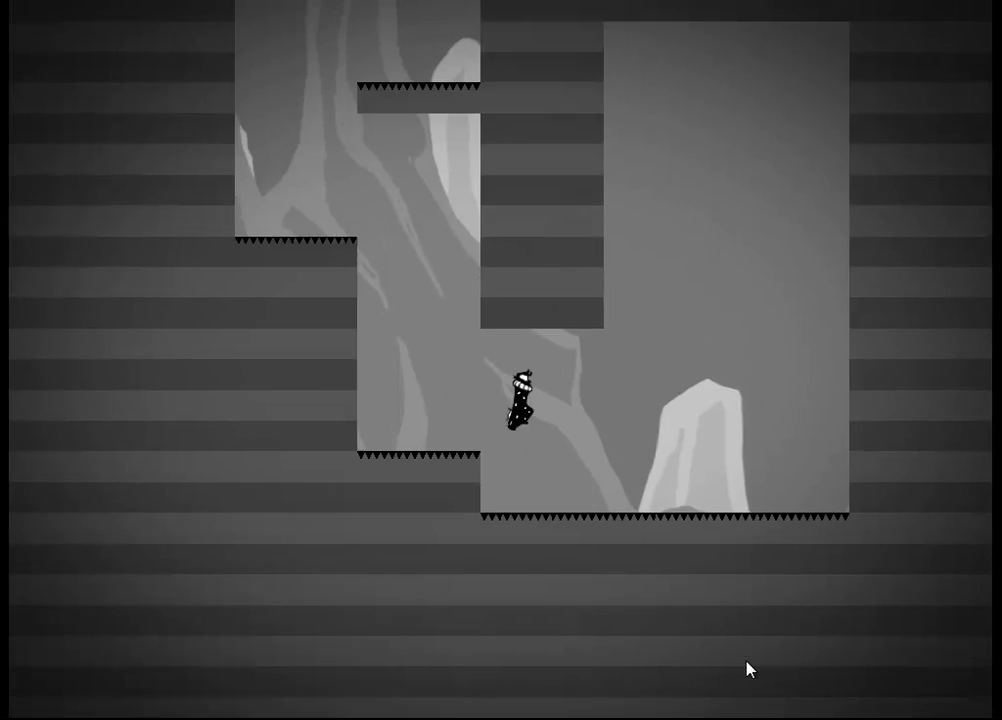
pyautogui.press('Up')
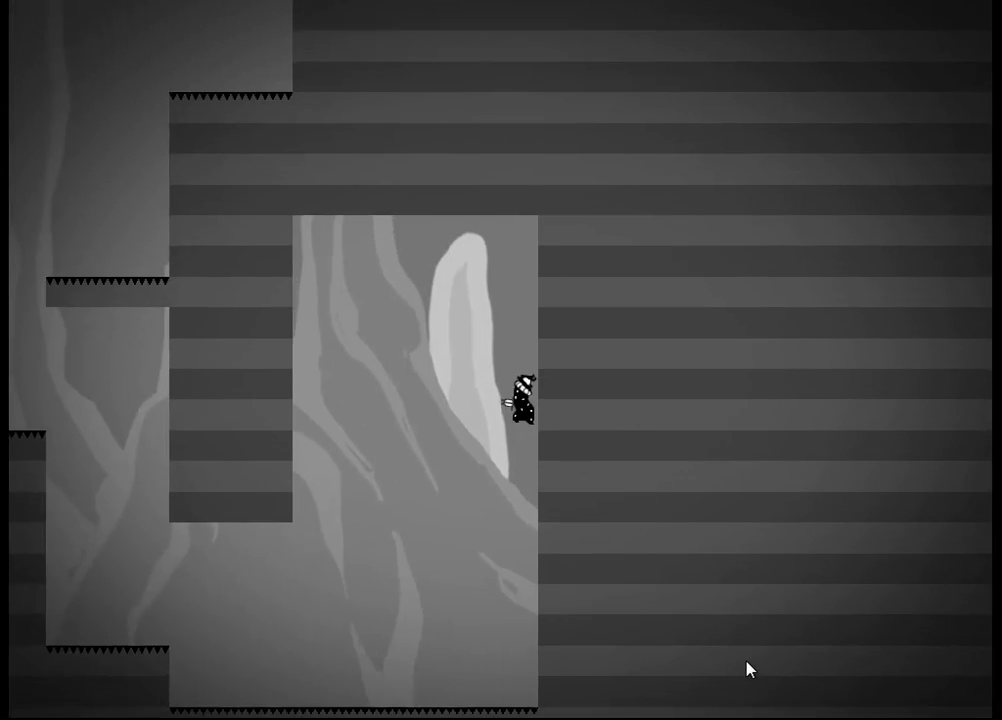
pyautogui.press('Up')
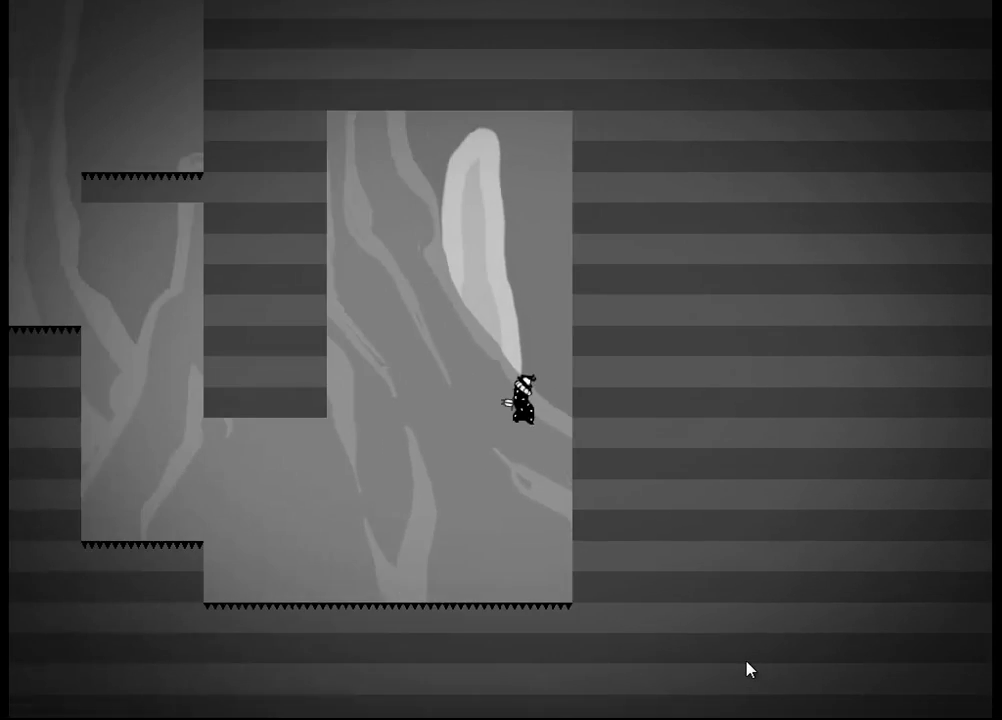
pyautogui.press('Right')
pyautogui.press('Up')
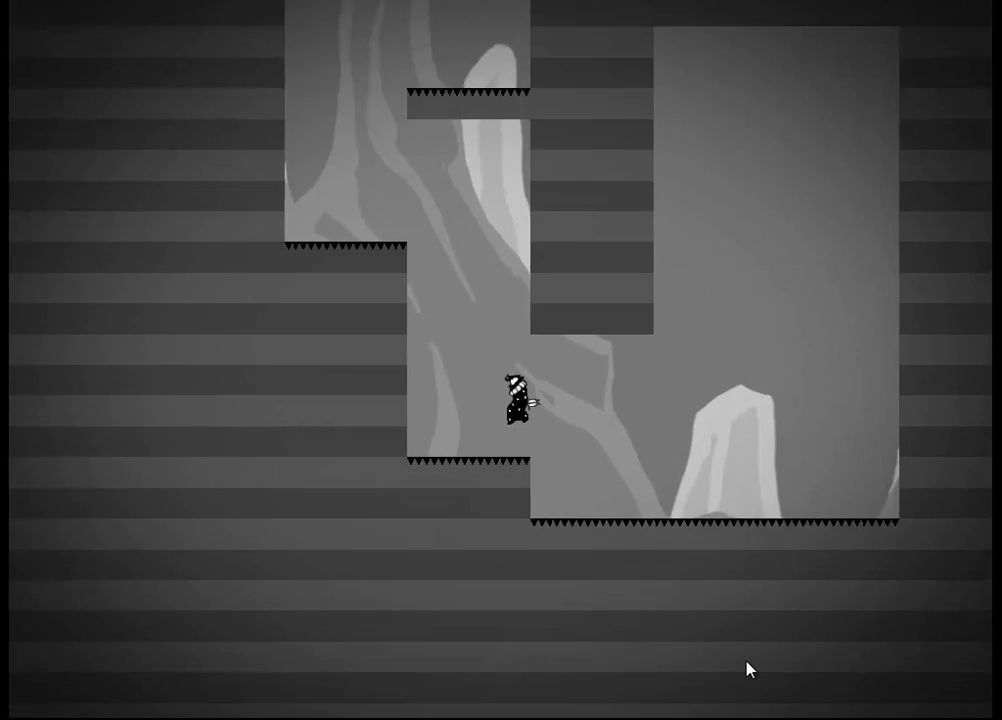
pyautogui.press('Up')
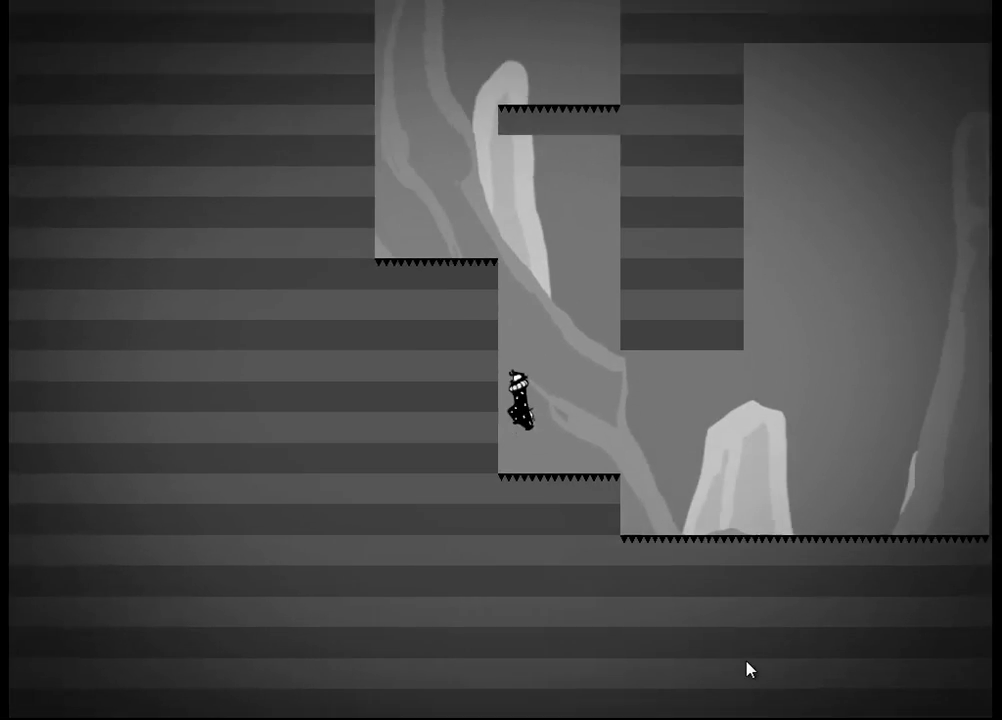
pyautogui.press('Up')
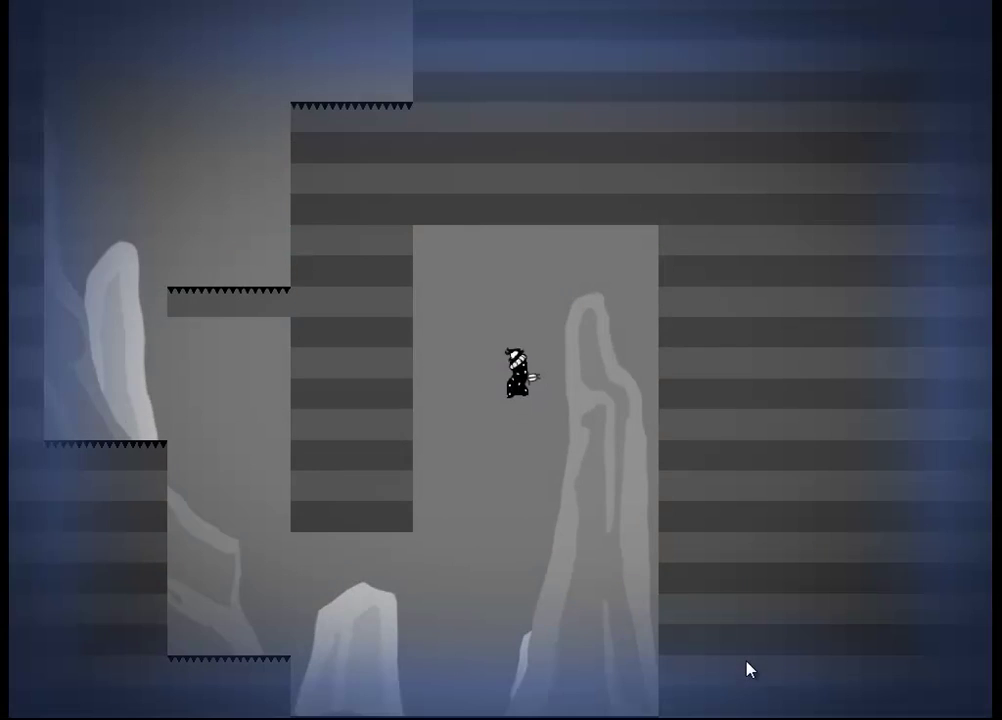
# Step: Fall through the looping rooms and jump onto the higher left ledge
pyautogui.press('Up')
pyautogui.press('Up')
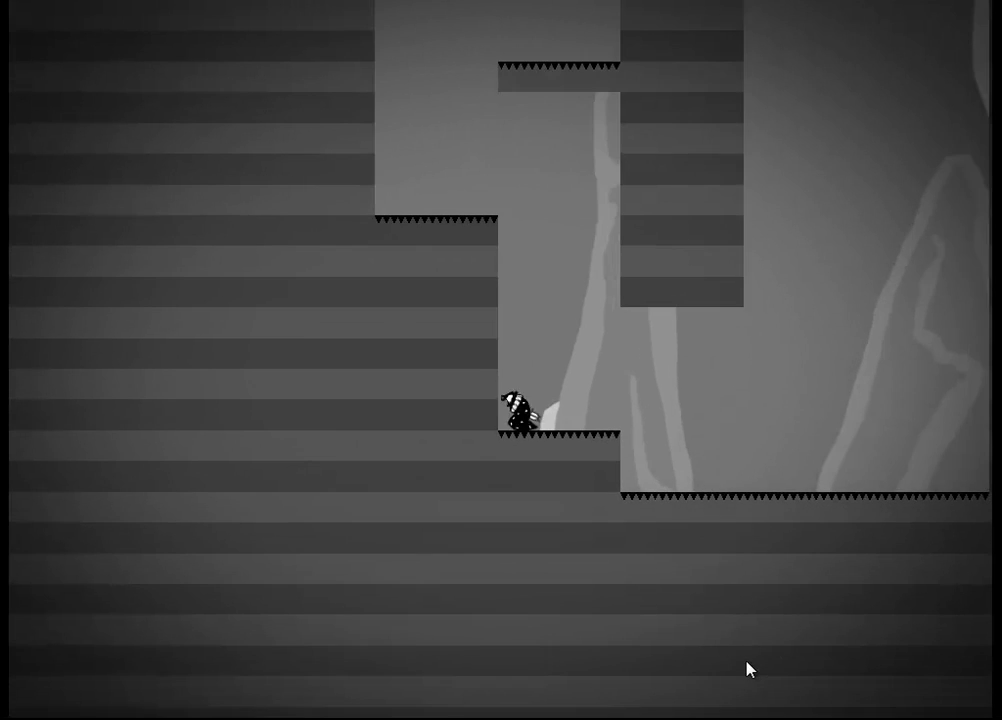
pyautogui.press('Up')
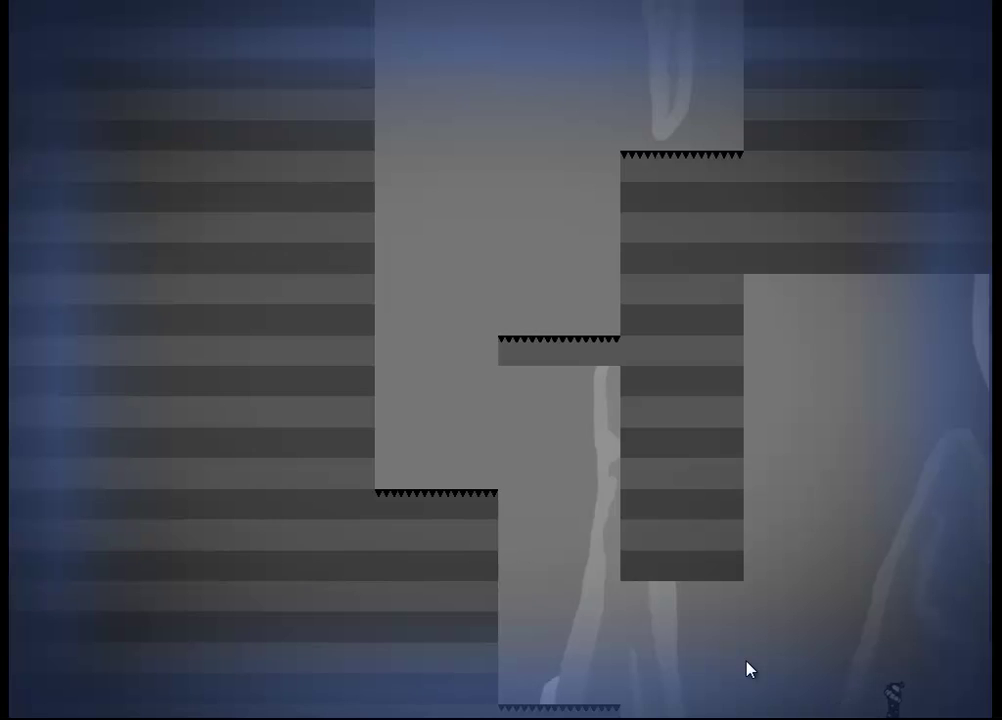
pyautogui.press('Up')
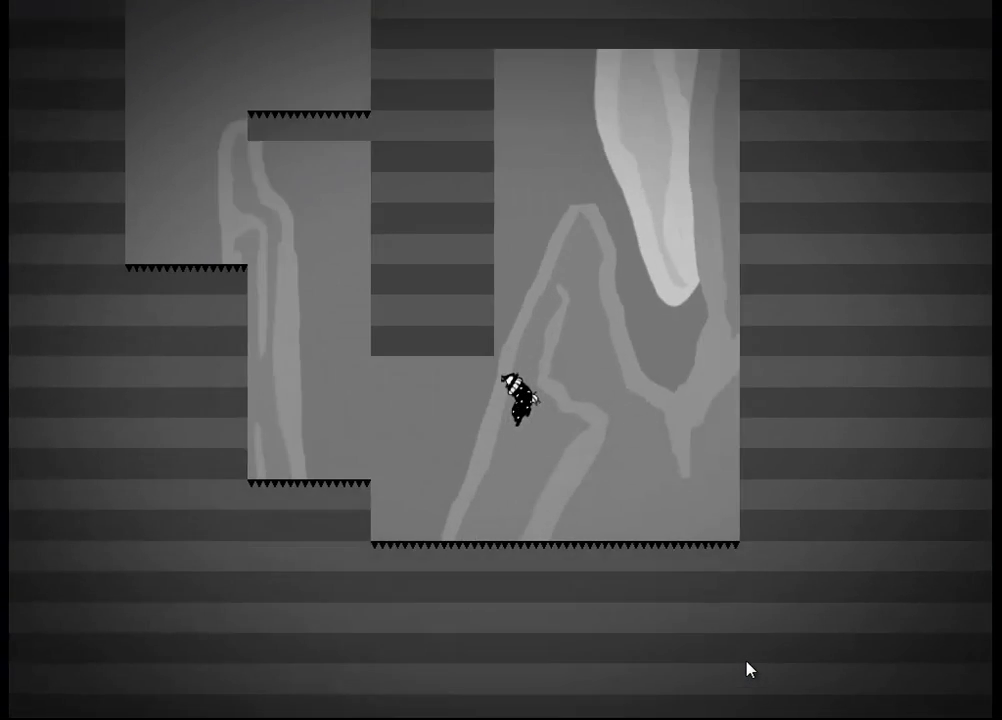
pyautogui.press('Up')
pyautogui.press('Left')
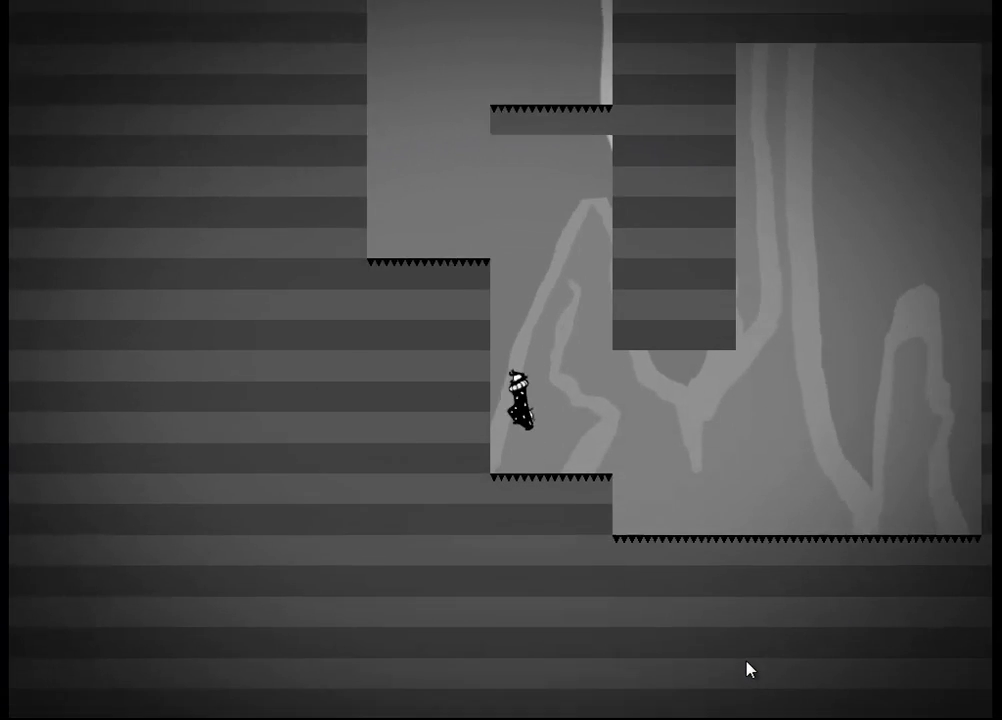
# Step: Climb from the bottom ledge up onto the spiked ledge and walk along it
pyautogui.press('Up')
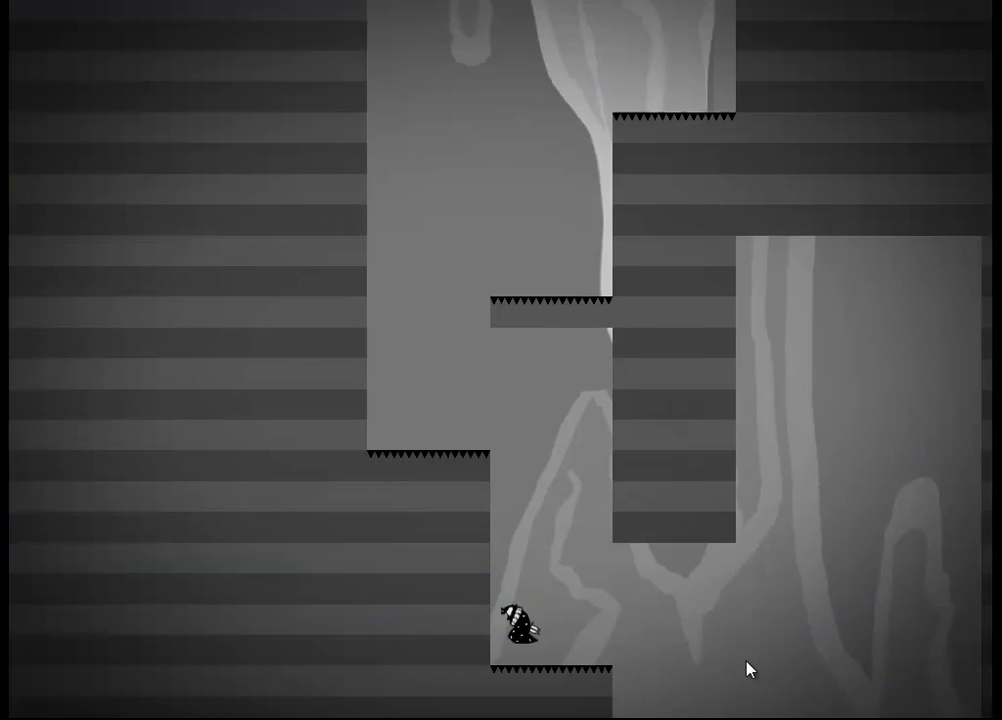
pyautogui.press('Up')
pyautogui.press('Up')
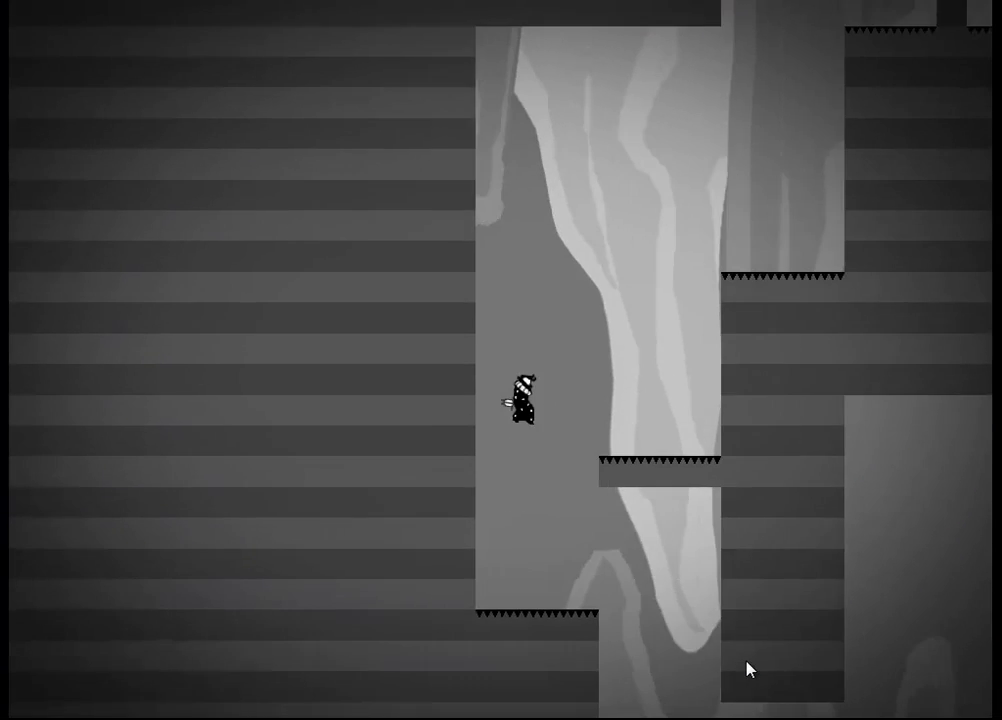
pyautogui.press('Right')
pyautogui.press('Up')
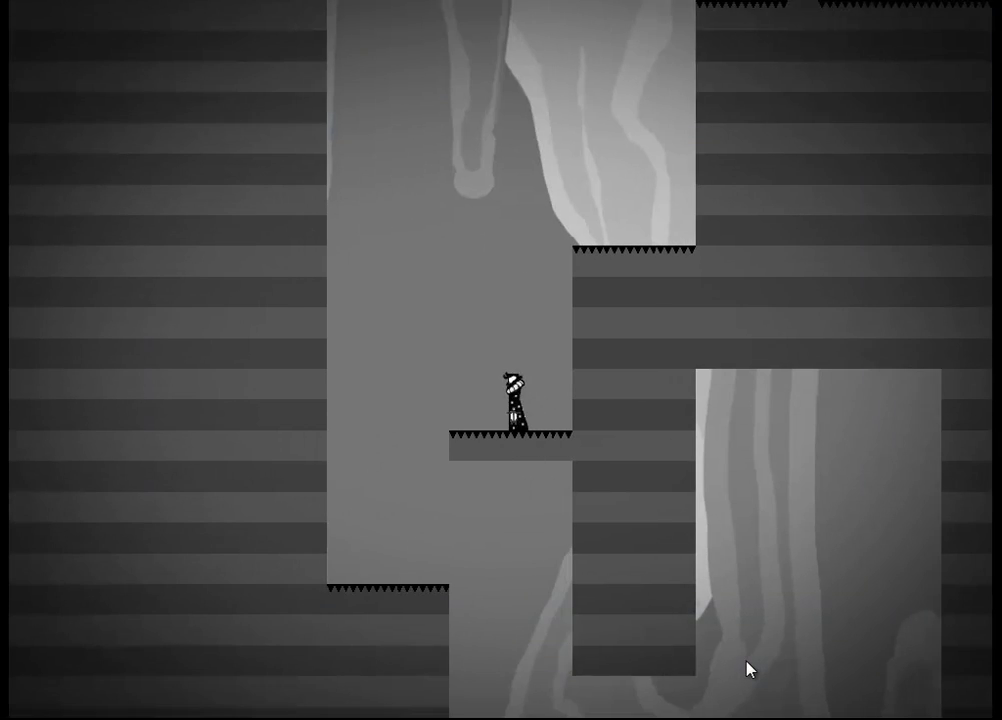
pyautogui.press('Left')
pyautogui.press('Right')
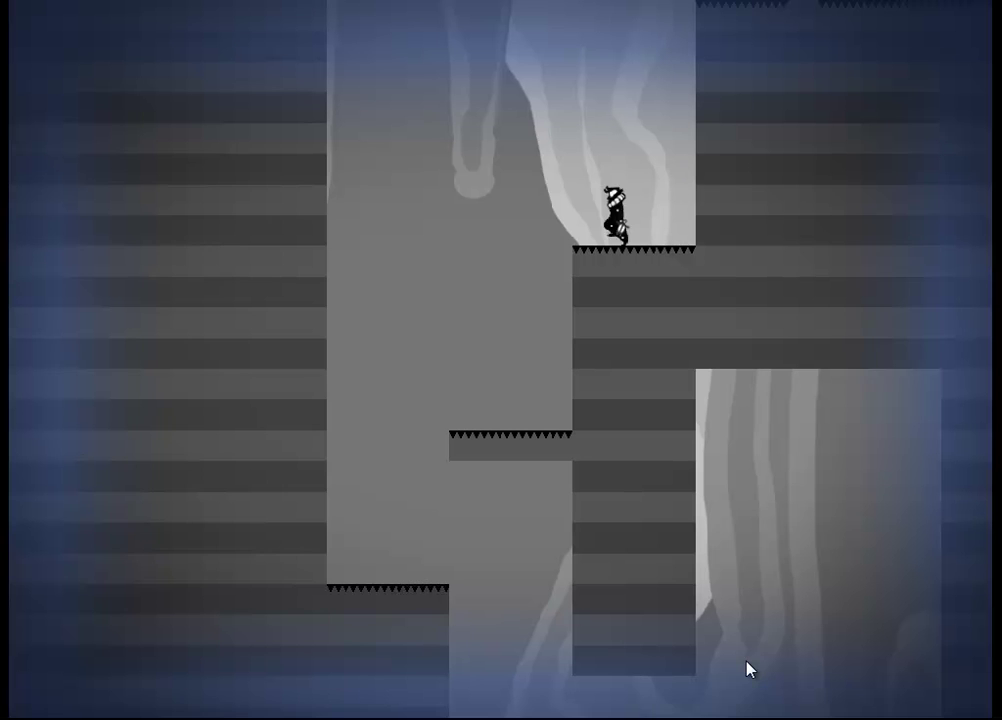
# Step: Descend left onto the middle spiked ledge, then drop through the bottom gap
pyautogui.press('Left')
pyautogui.press('Right')
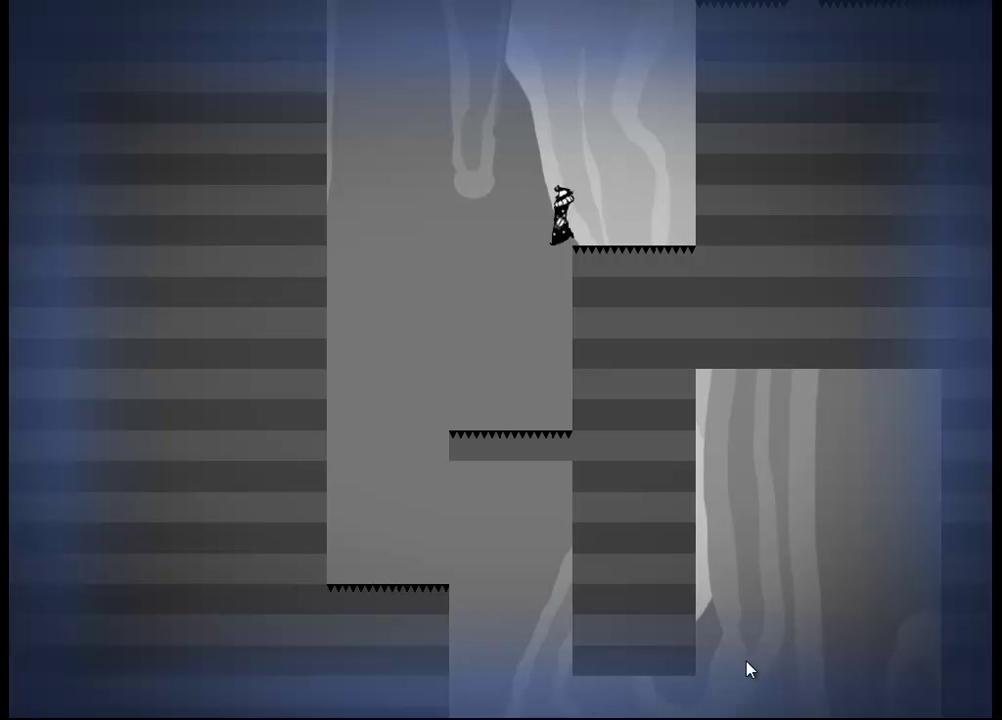
pyautogui.press('Left')
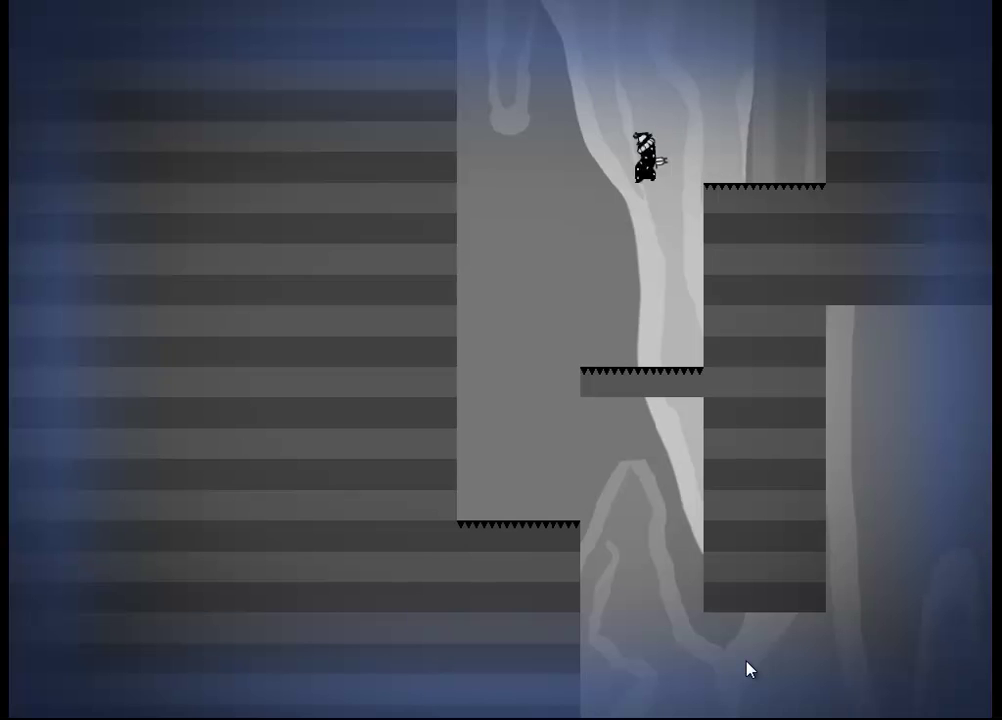
pyautogui.press('Left')
pyautogui.press('Right')
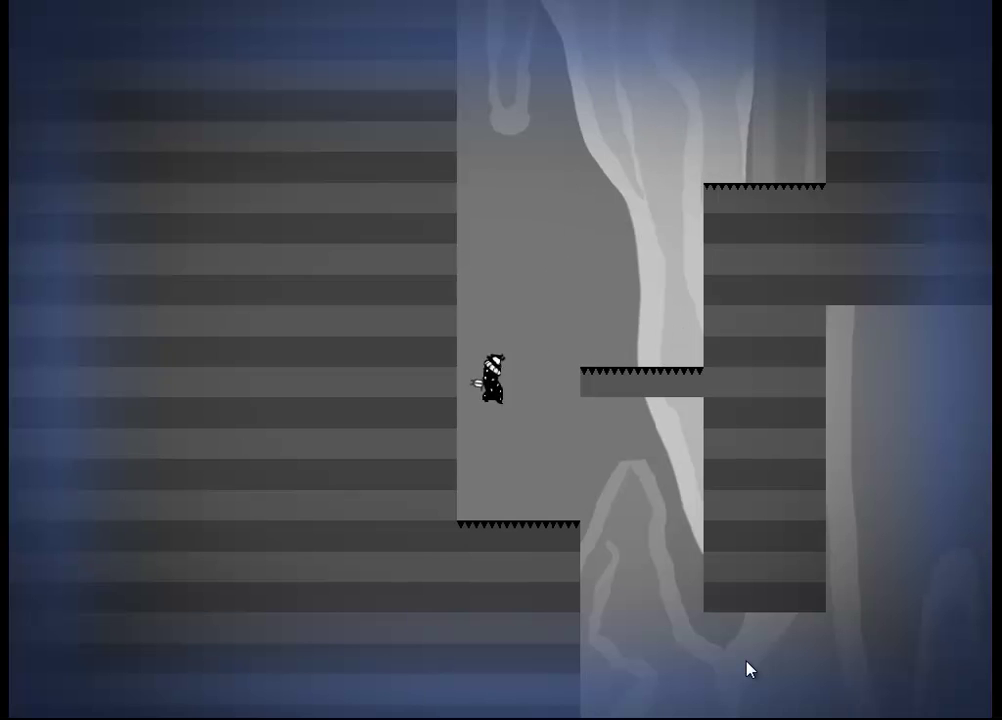
pyautogui.press('Right')
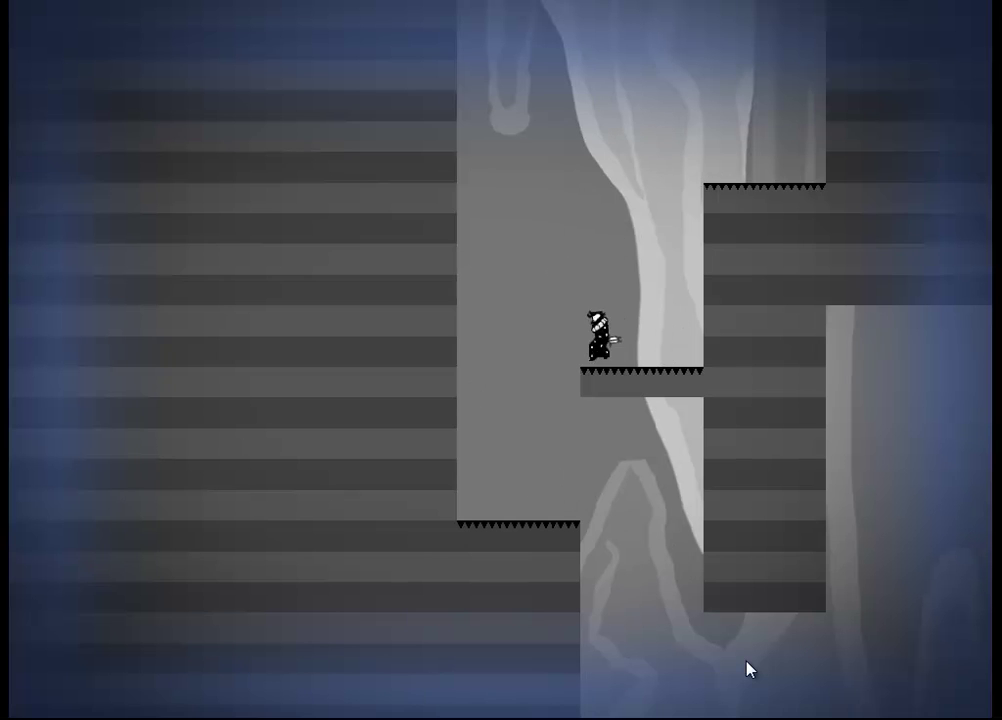
pyautogui.press('Right')
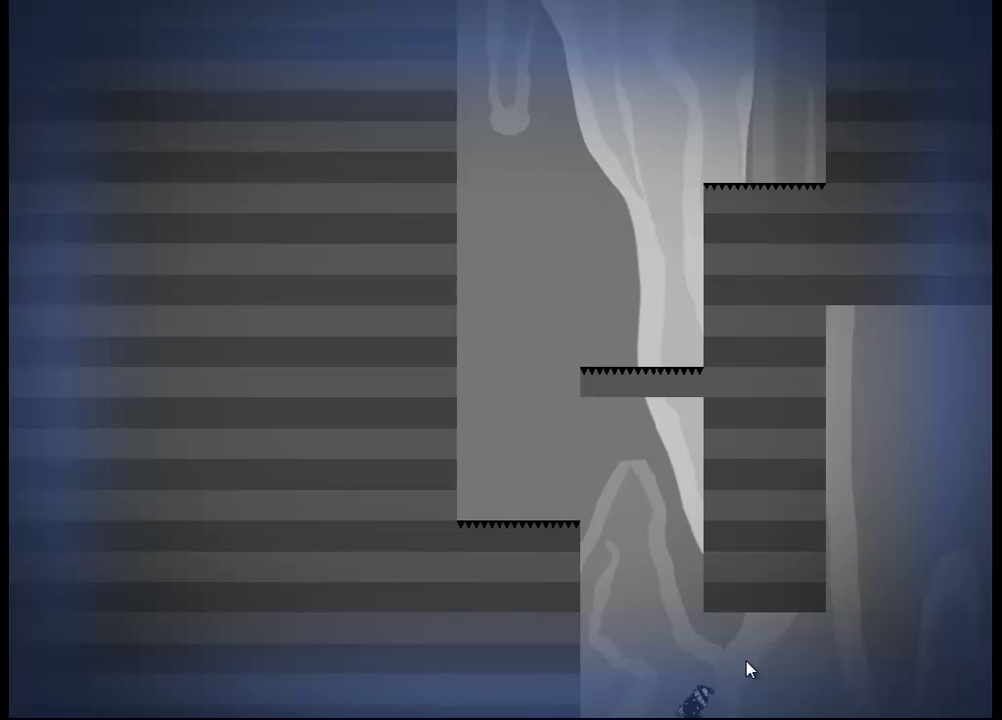
# Step: Jump left onto the middle ledge, climb the shaft, then fall back down it
pyautogui.press('Left')
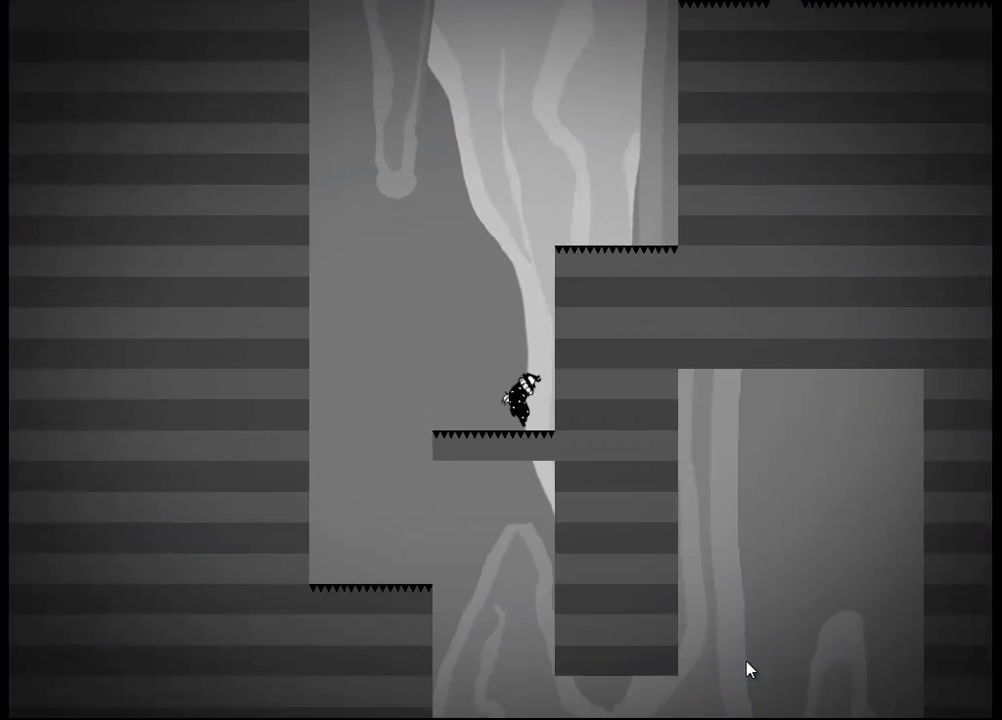
pyautogui.press('Left')
pyautogui.press('Left')
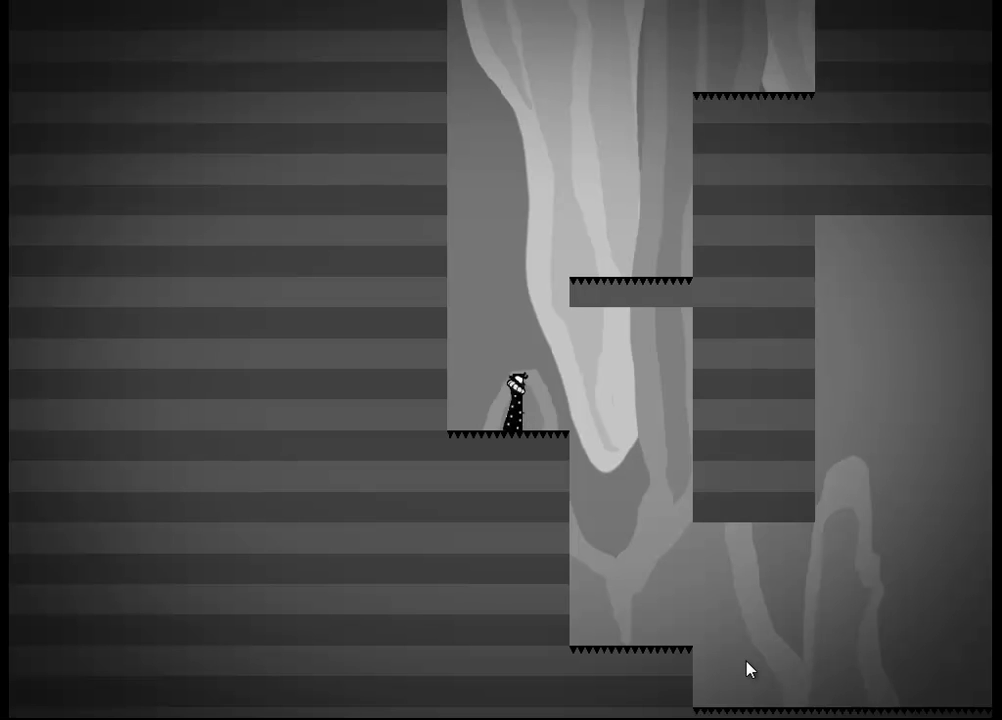
pyautogui.press('Right')
pyautogui.press('Up')
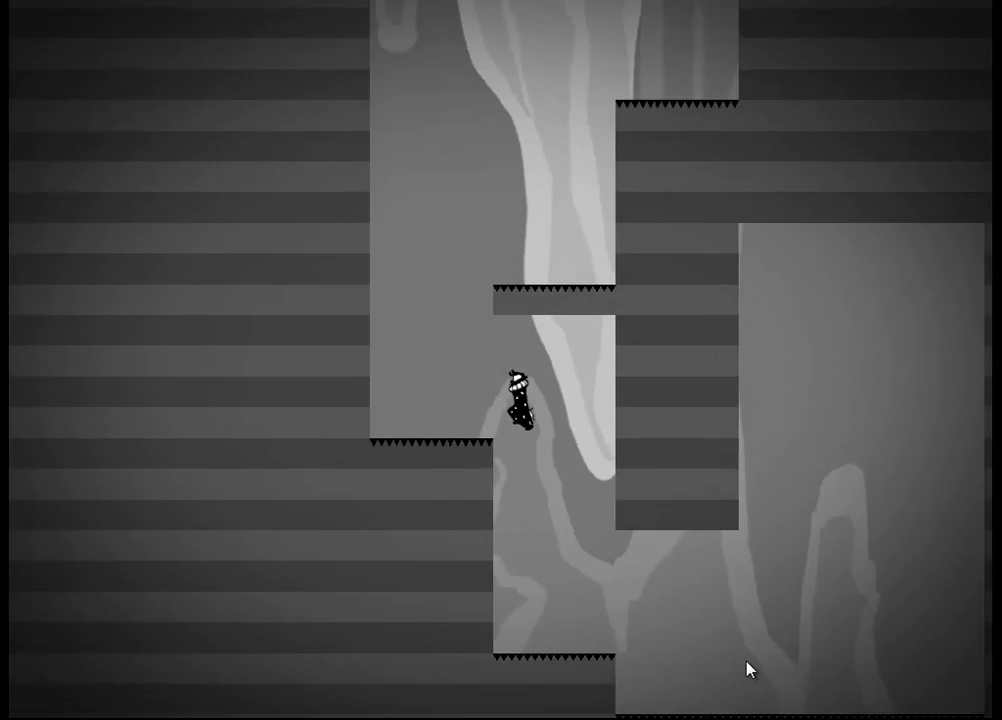
pyautogui.press('Up')
pyautogui.press('Up')
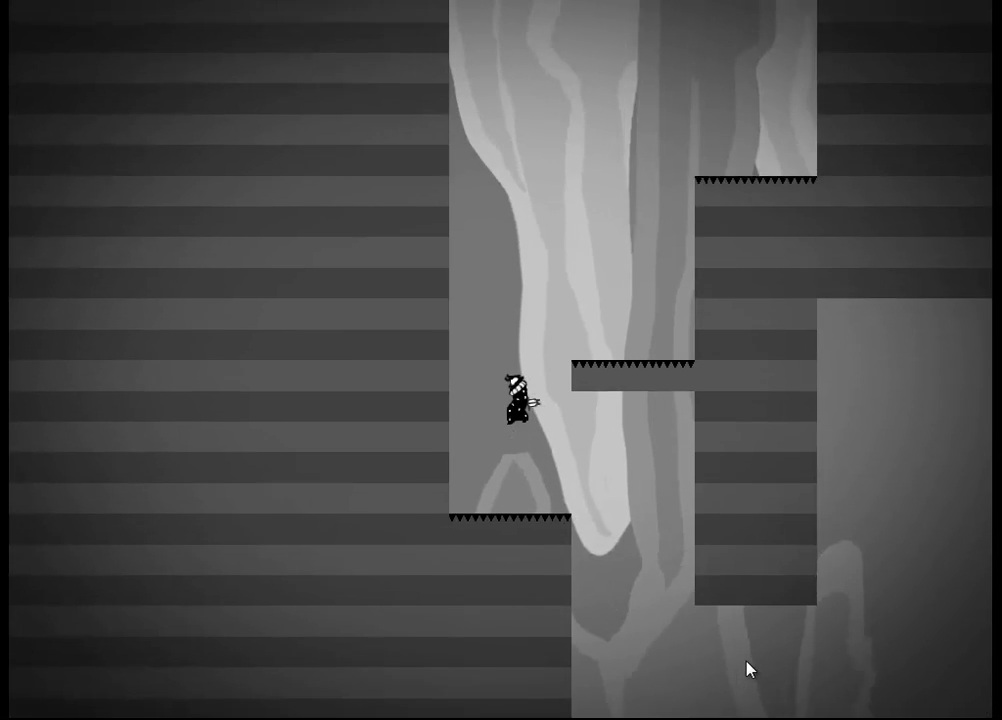
pyautogui.press('Right')
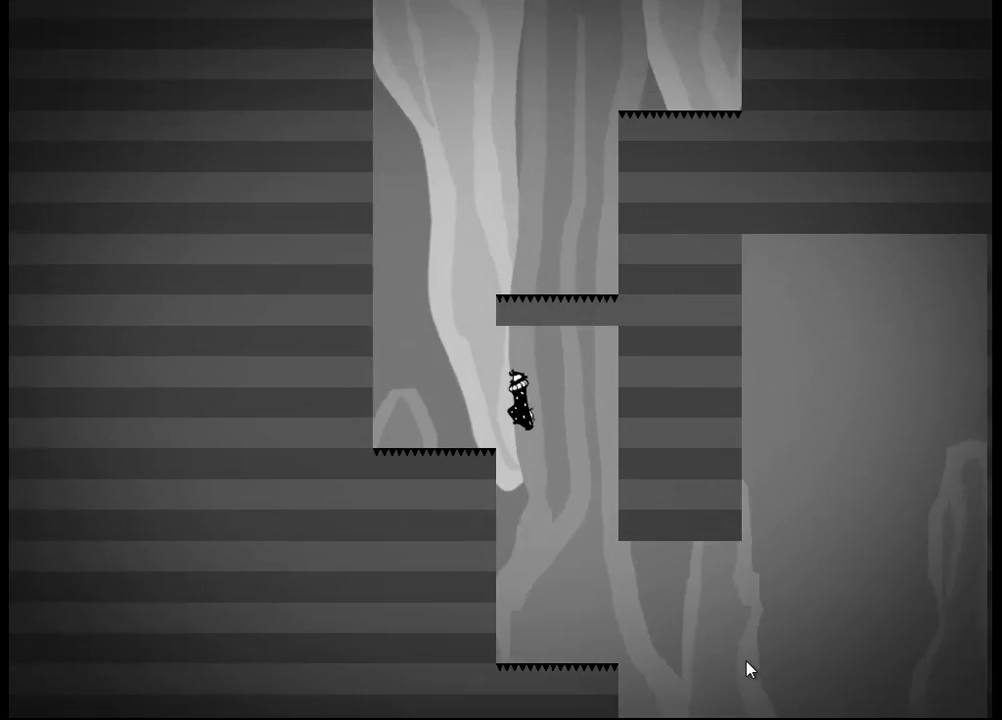
# Step: Jump between shafts up onto the middle spiked platform and face left
pyautogui.press('Up')
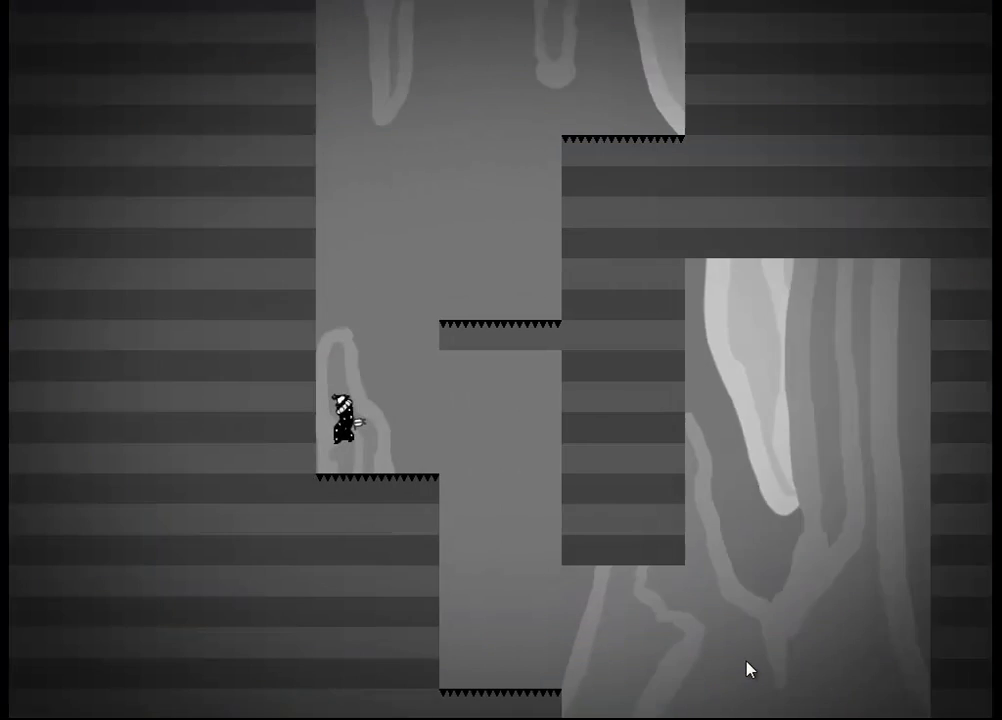
pyautogui.press('Up')
pyautogui.press('Right')
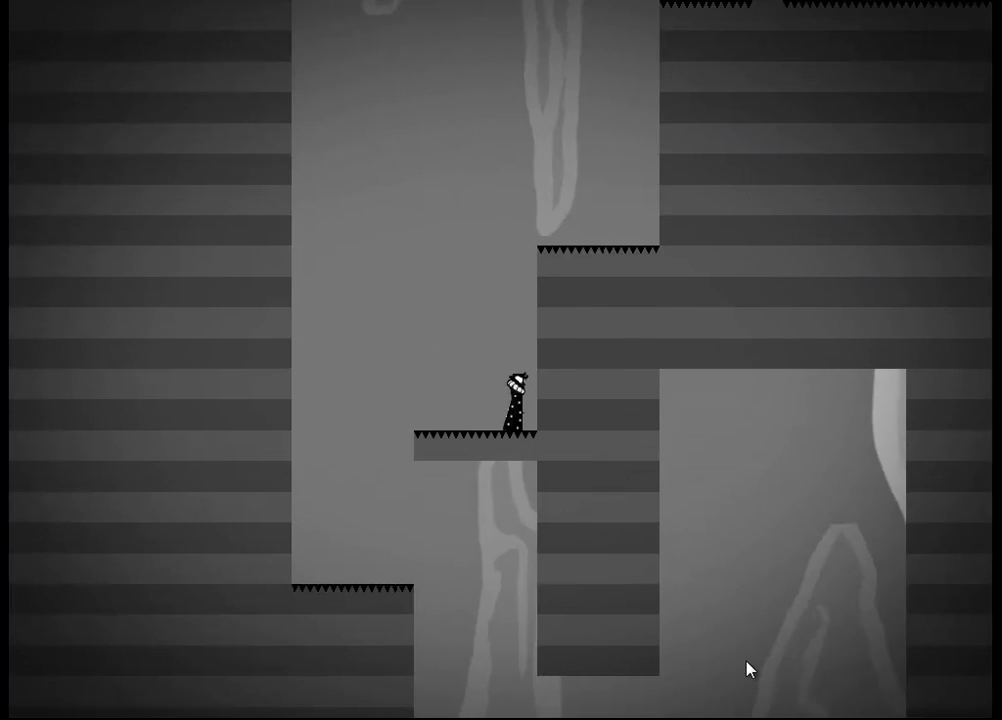
pyautogui.press('Left')
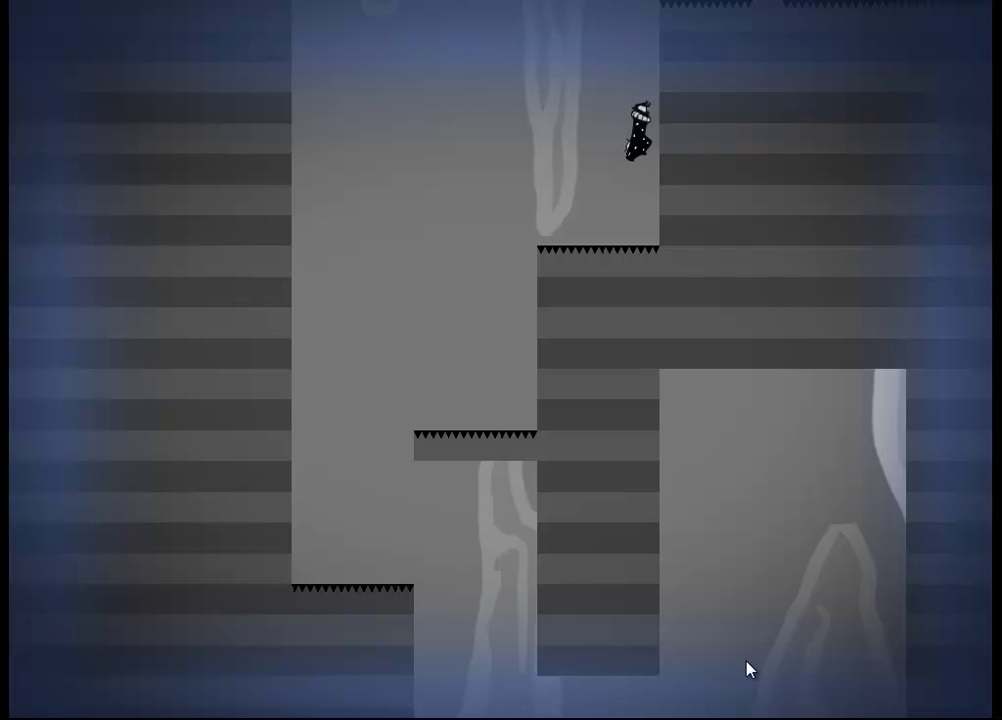
# Step: Wall-jump from the shaft bottom through the falling sections up to the right ledge
pyautogui.press('space')
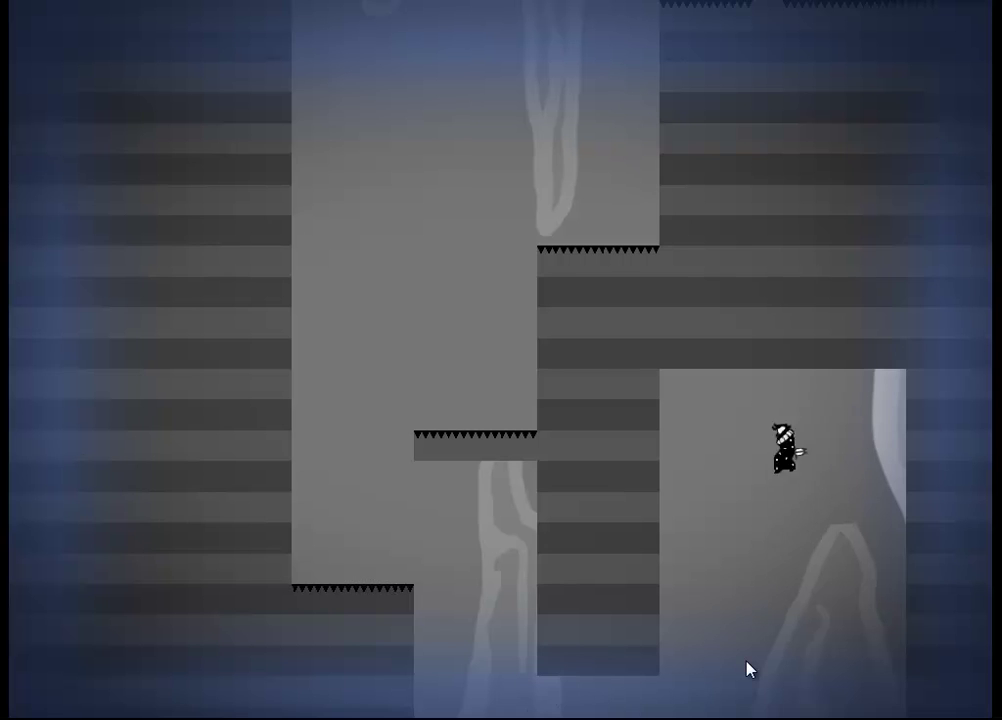
pyautogui.press('space')
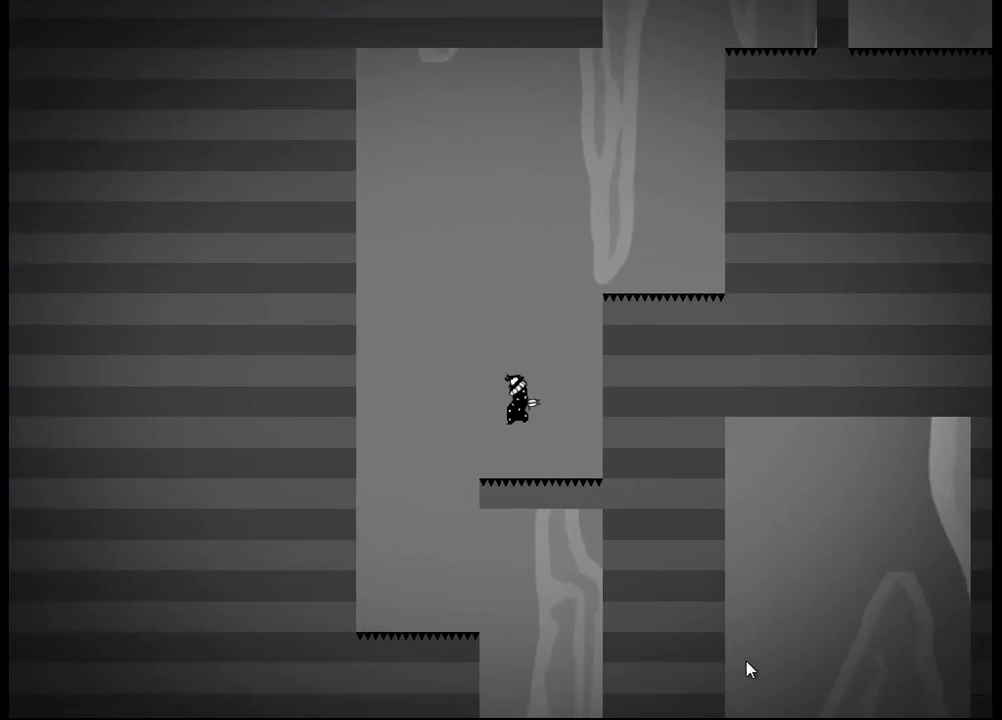
pyautogui.press('space')
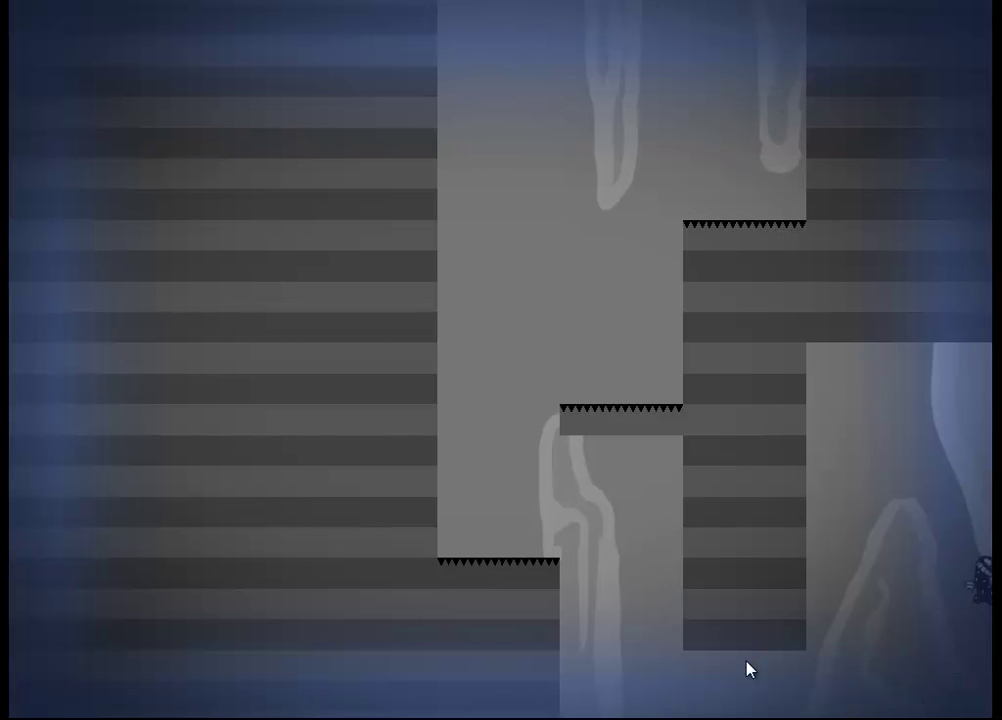
pyautogui.press('space')
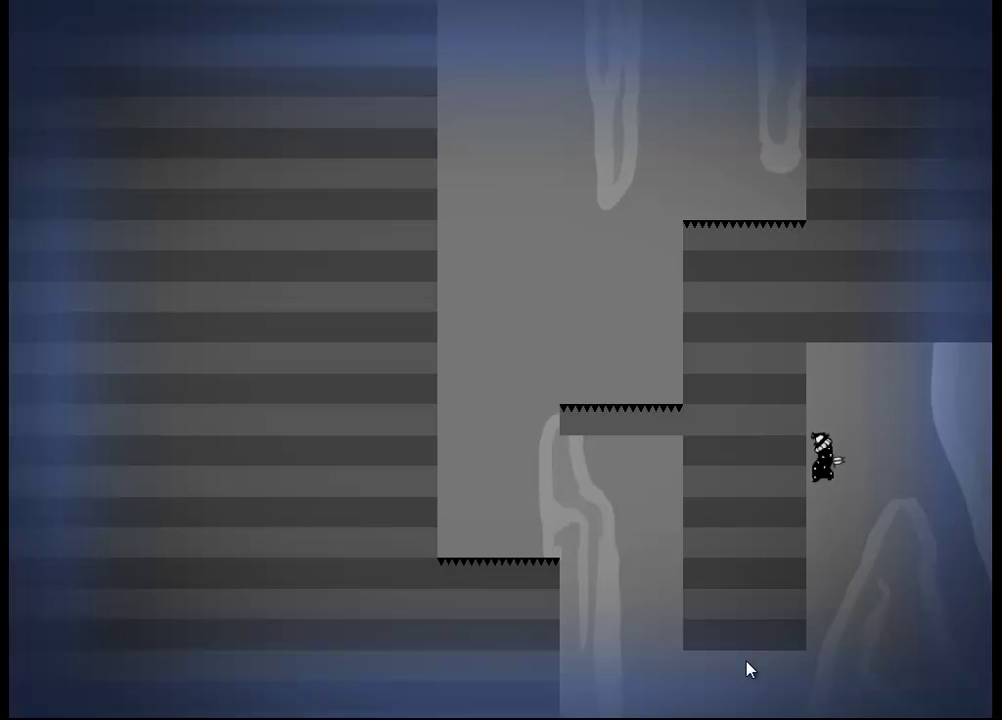
pyautogui.press('space')
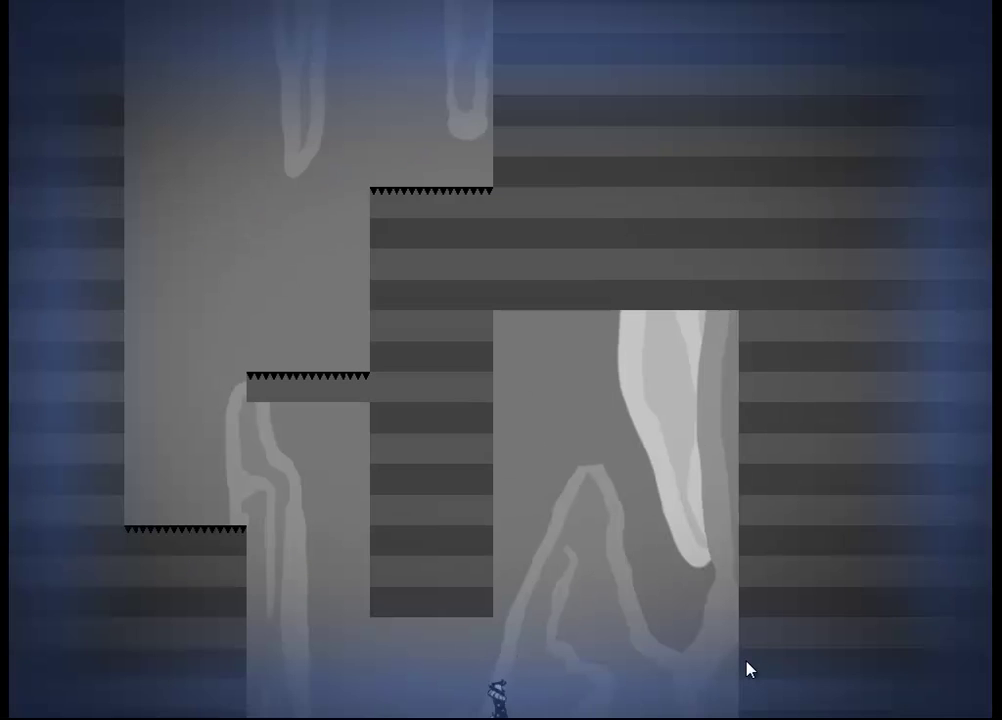
pyautogui.press('space')
# Step: Walk left off the ledge and fall, then head right and wall-jump back up the shaft
pyautogui.press('Left')
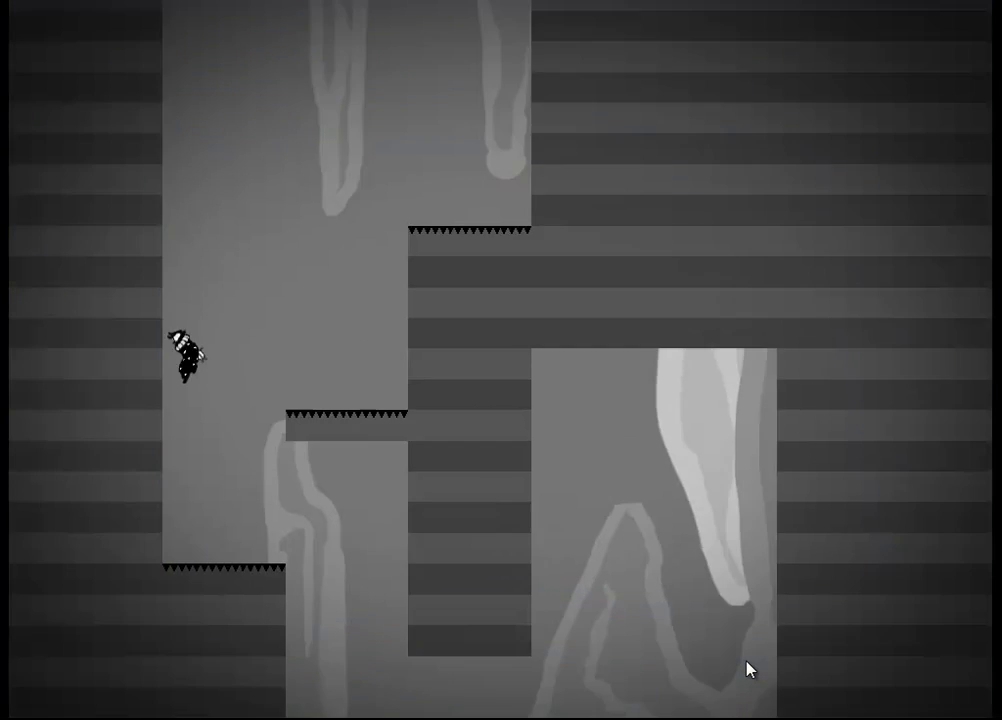
pyautogui.press('Right')
pyautogui.press('space')
pyautogui.press('space')
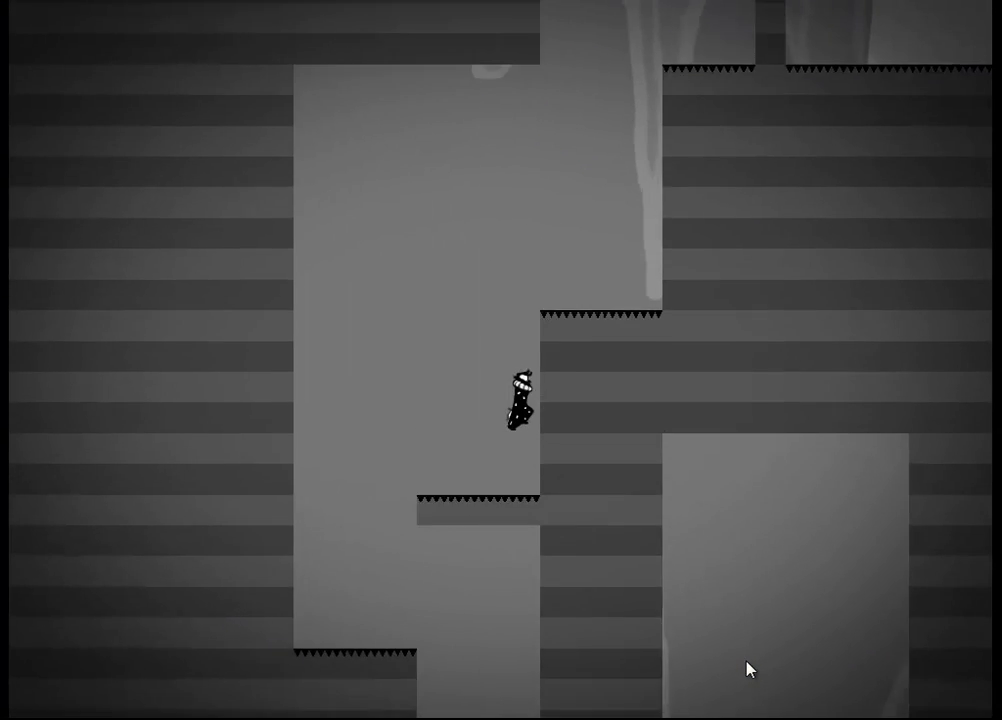
pyautogui.press('space')
pyautogui.press('space')
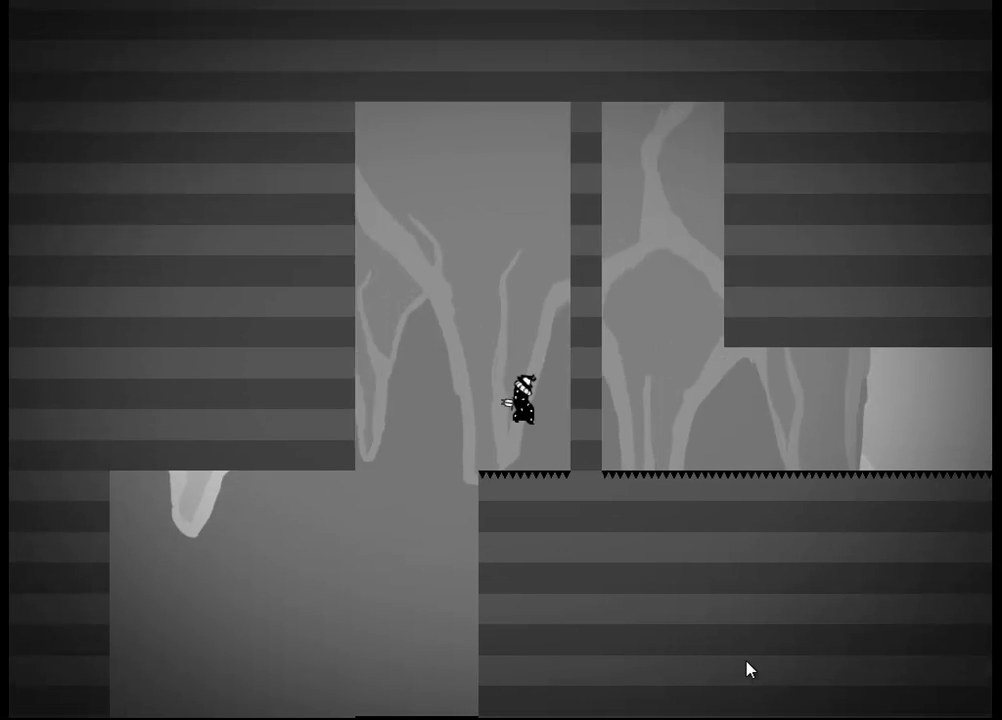
pyautogui.press('space')
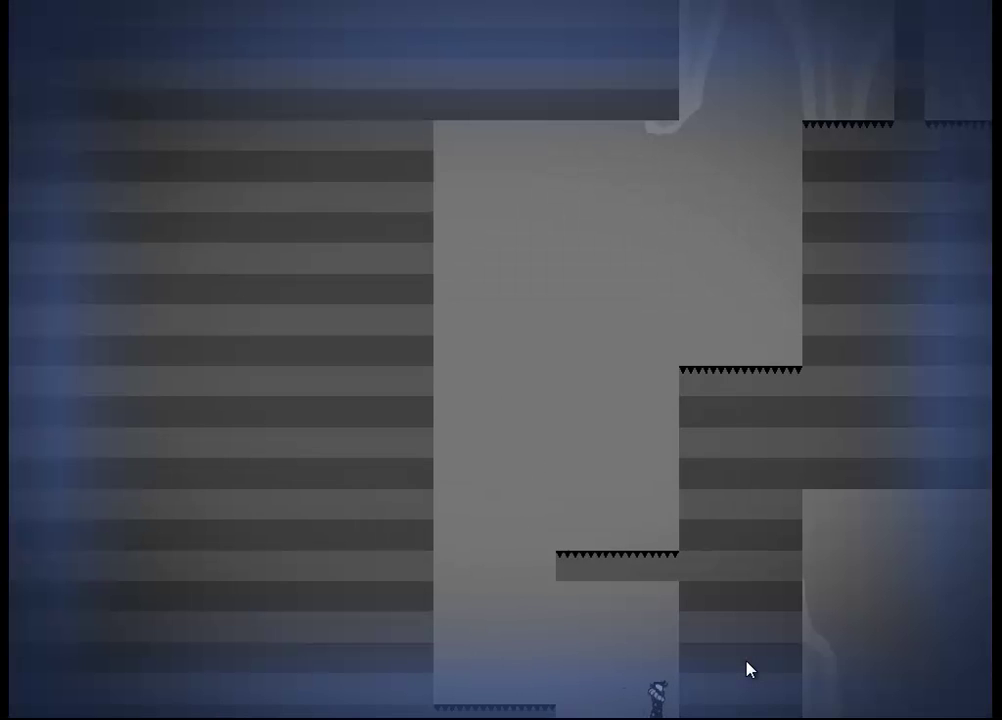
# Step: Wall-jump up the grey shafts, switching between the right and left walls
pyautogui.press('space')
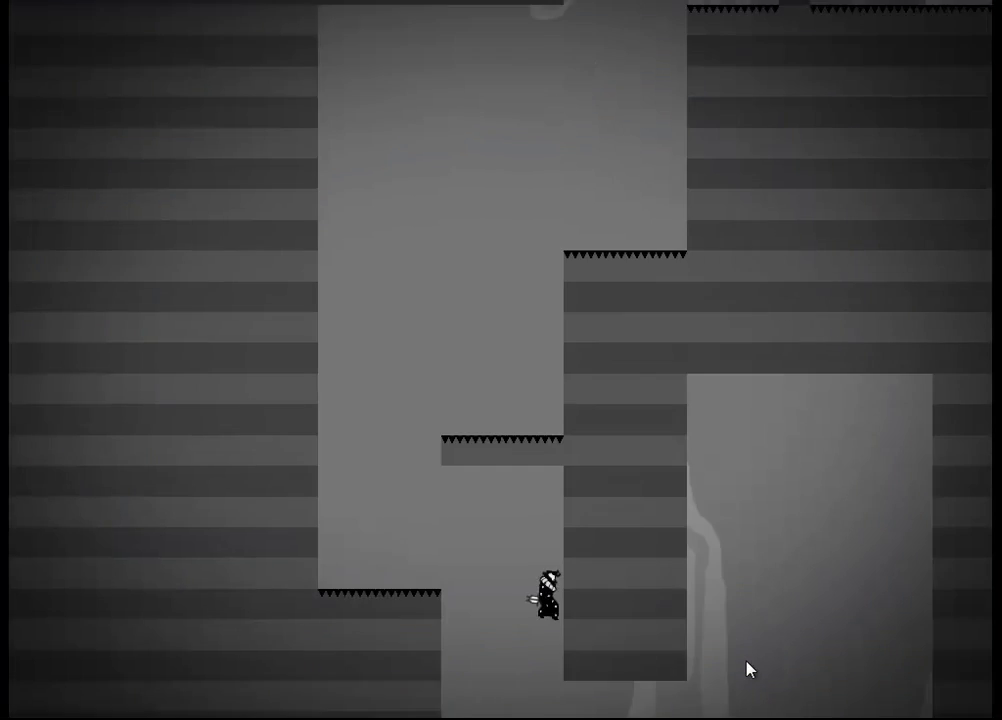
pyautogui.press('space')
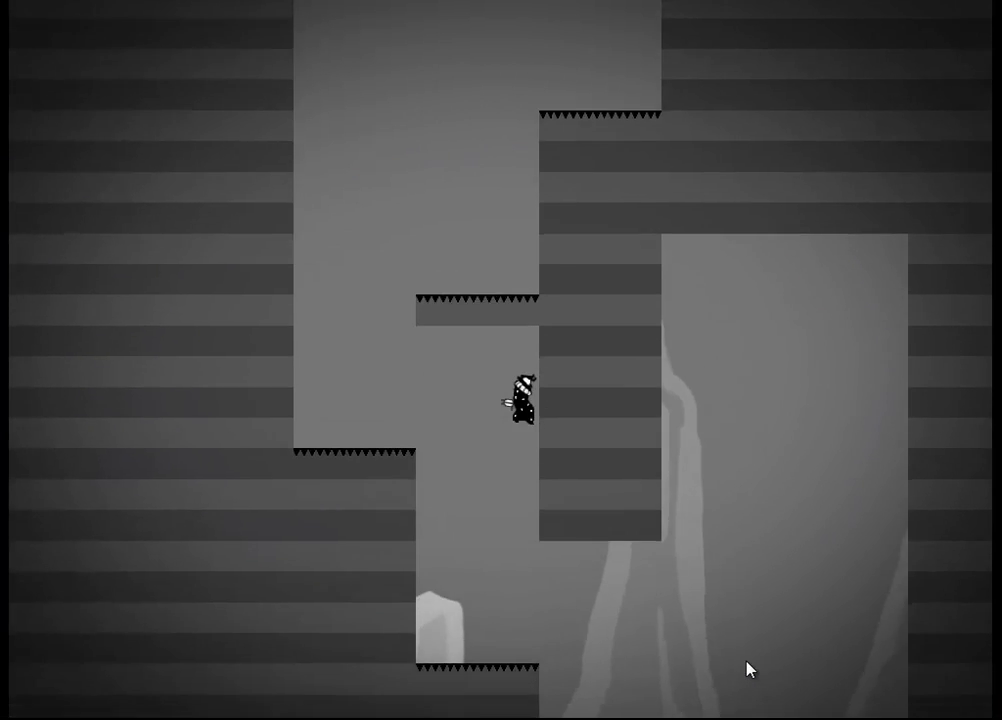
pyautogui.press('Right')
pyautogui.press('space')
pyautogui.press('space')
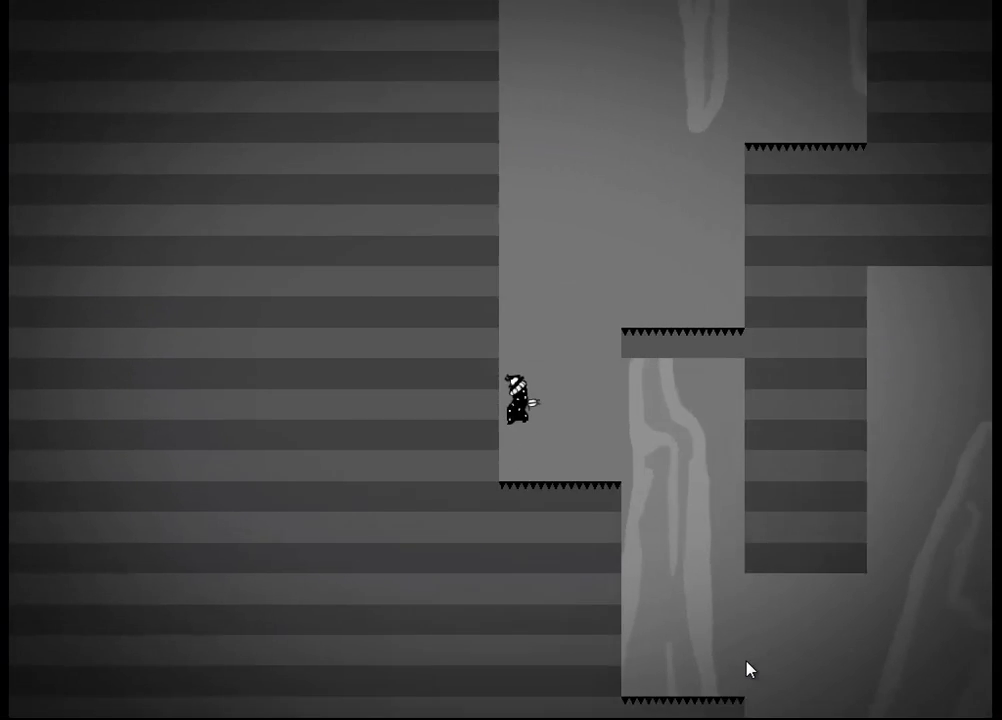
pyautogui.press('Left')
pyautogui.press('space')
pyautogui.press('Left')
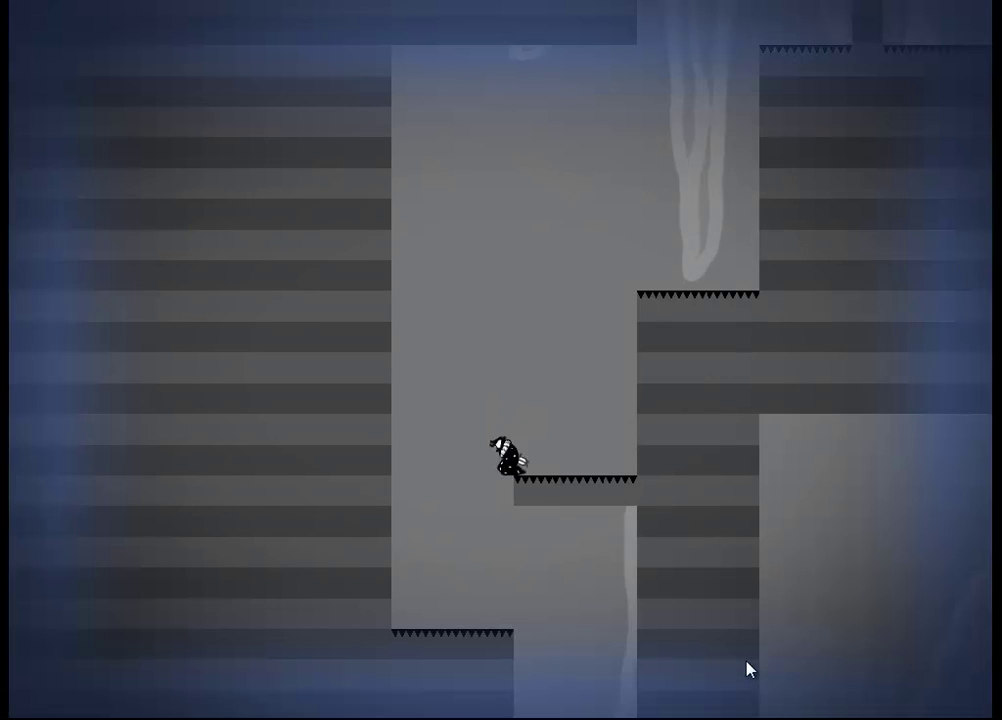
pyautogui.press('space')
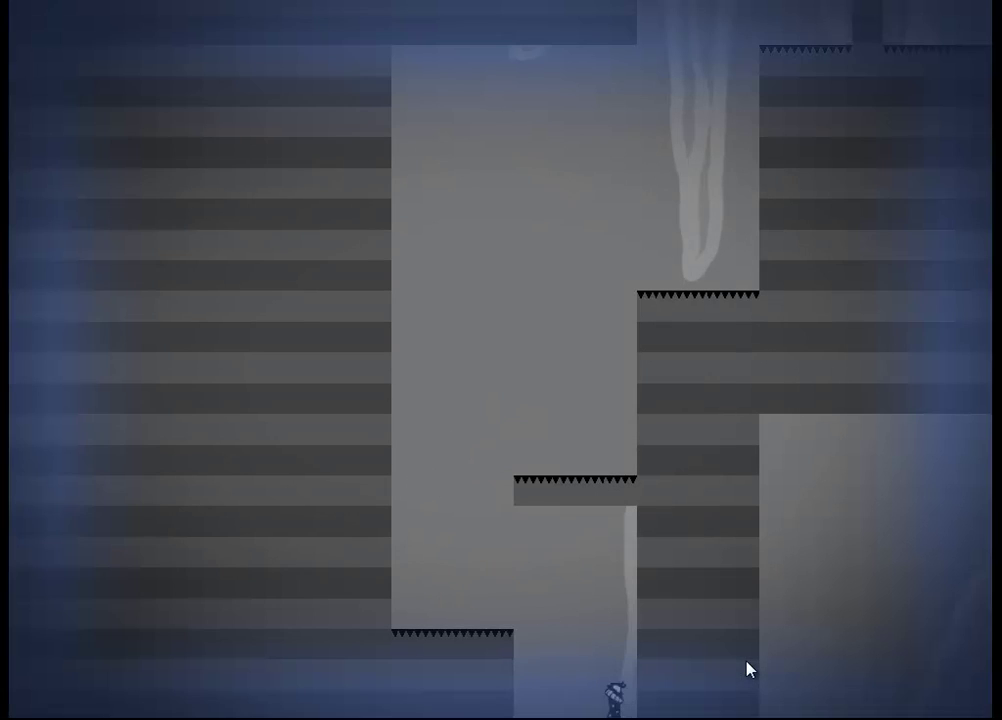
# Step: Jump between the ledges through the next rooms, then drop and run right along the floor
pyautogui.press('space')
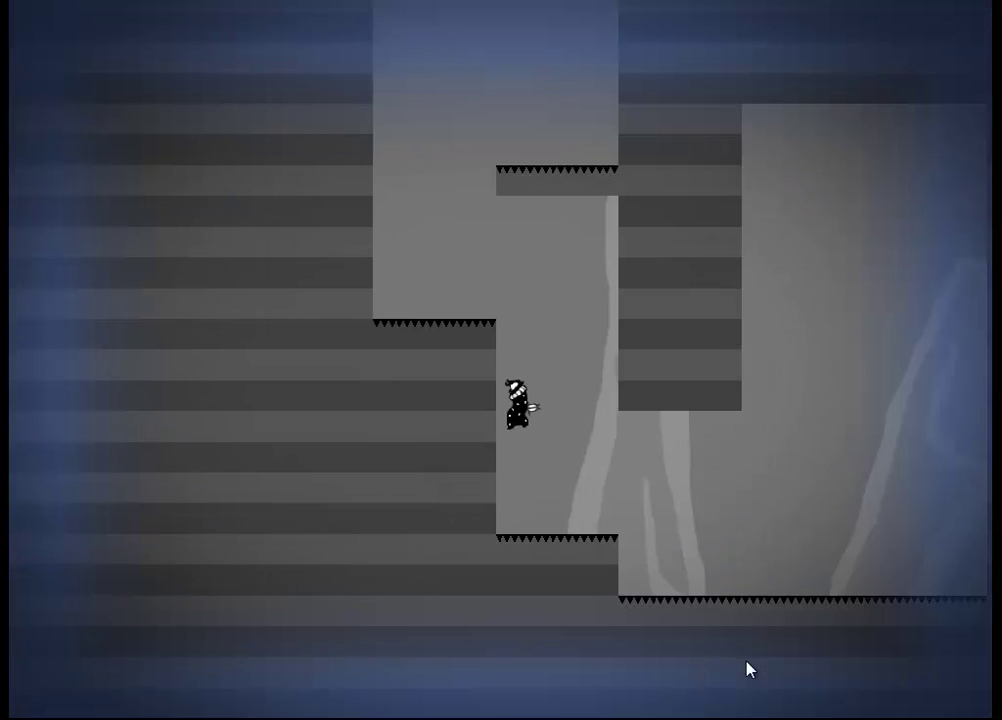
pyautogui.press('space')
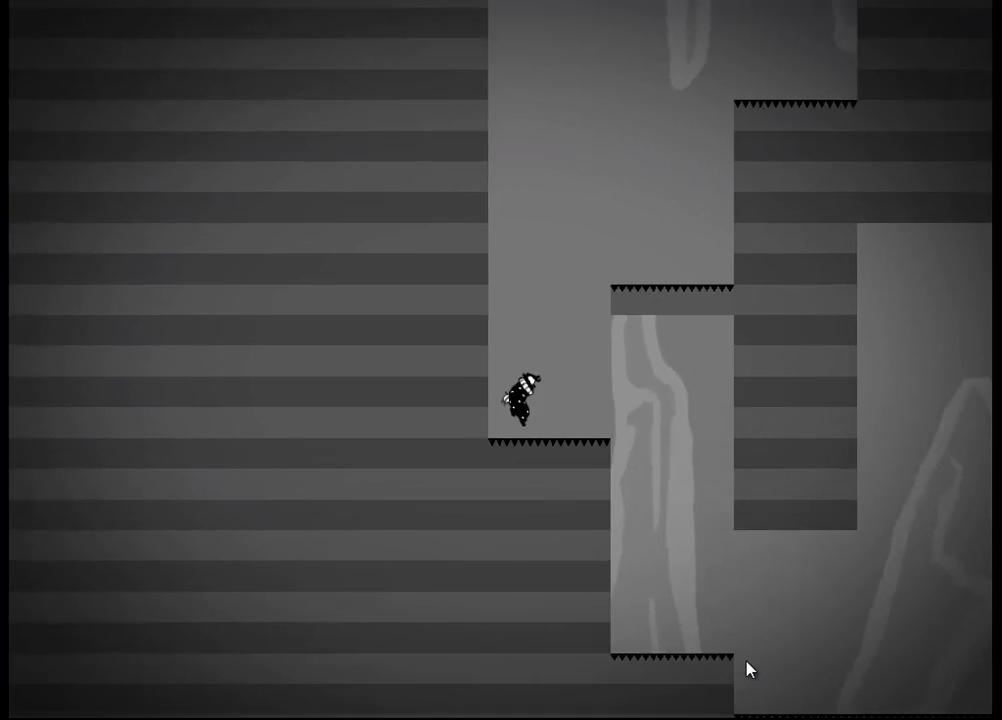
pyautogui.press('space')
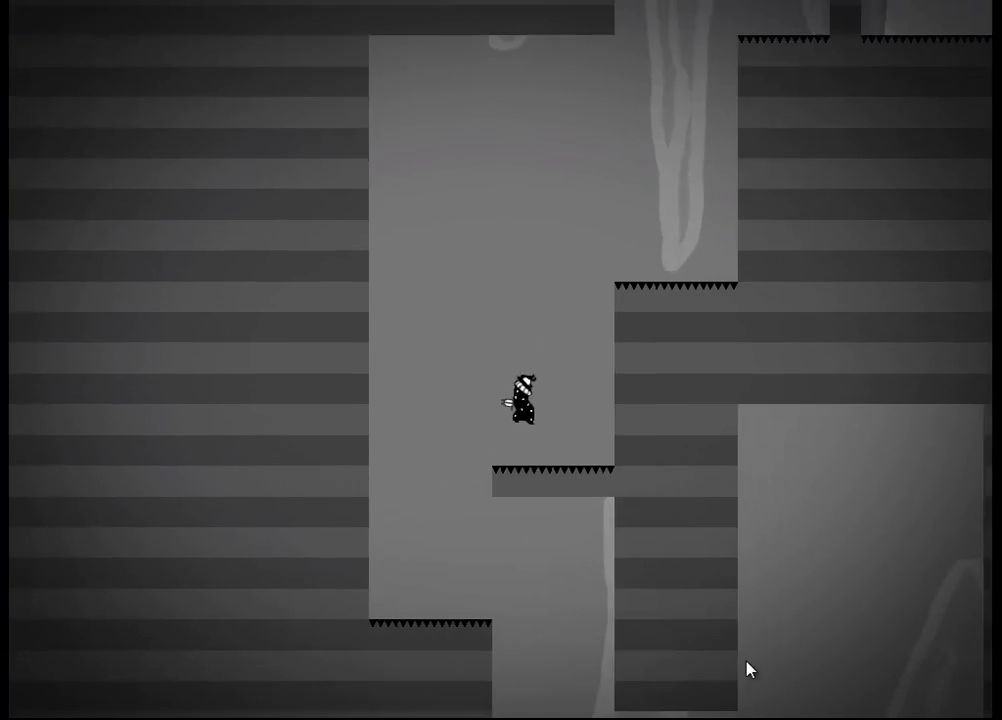
pyautogui.press('space')
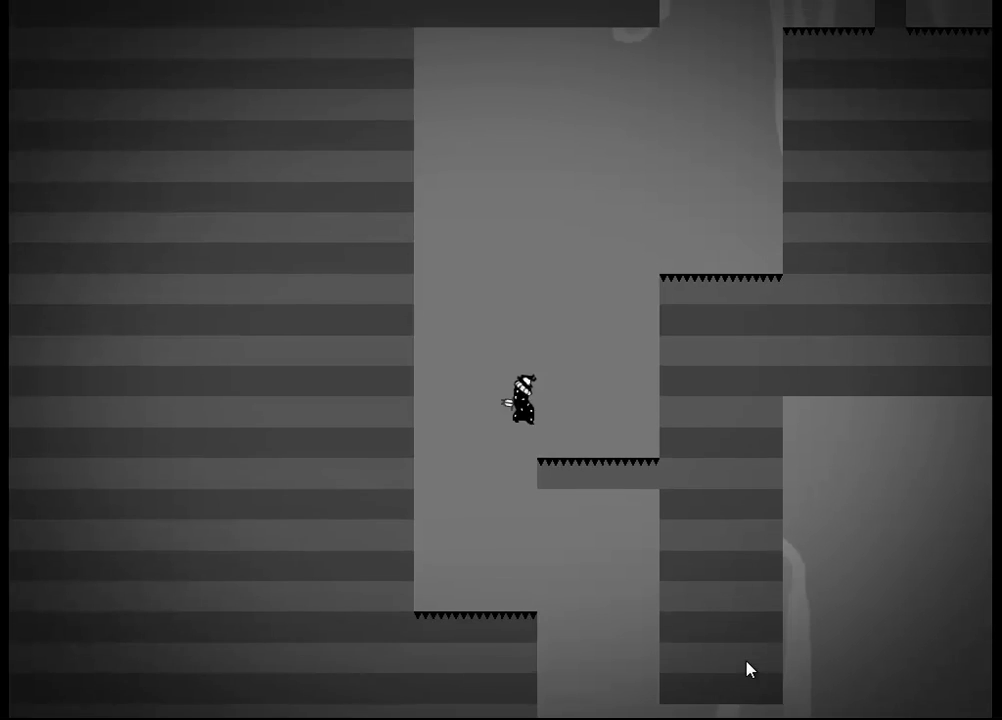
pyautogui.press('space')
pyautogui.press('space')
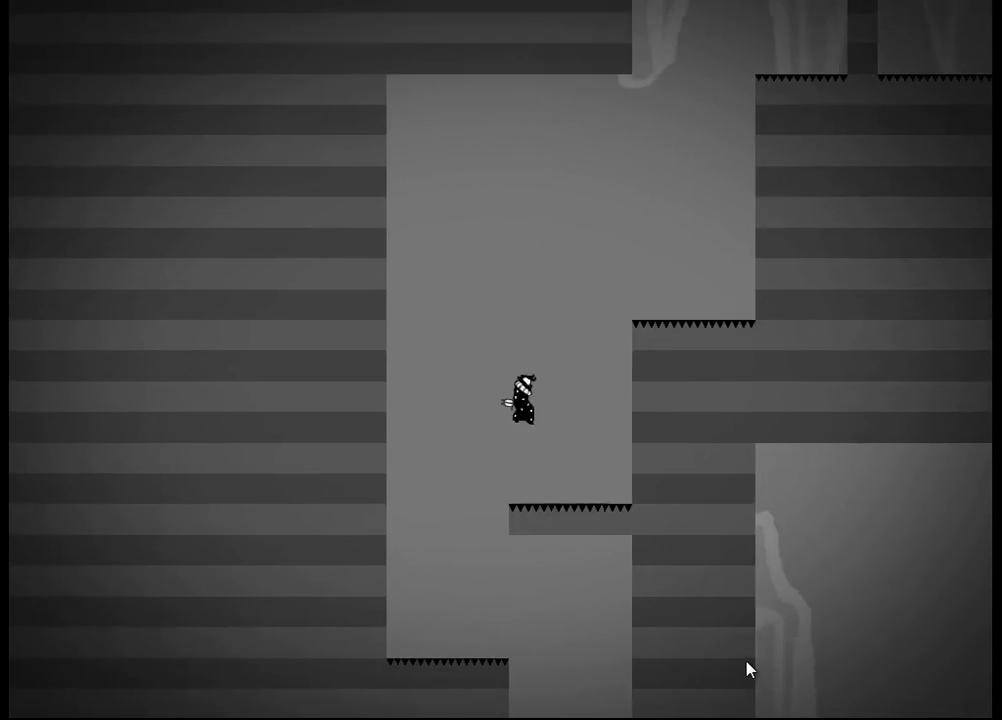
pyautogui.press('space')
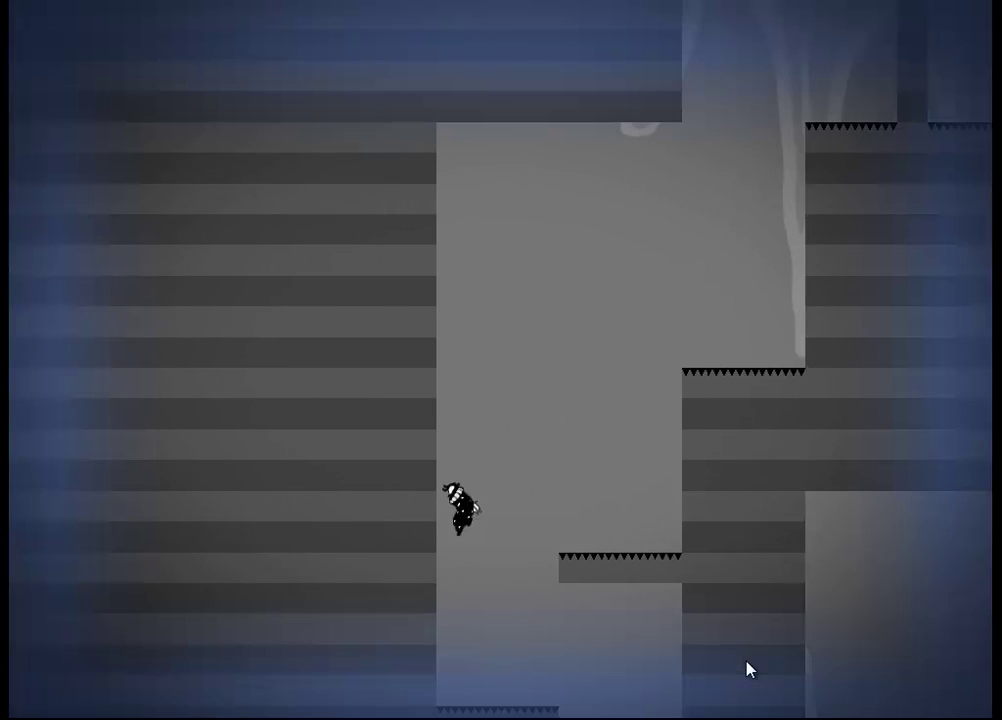
pyautogui.press('Right')
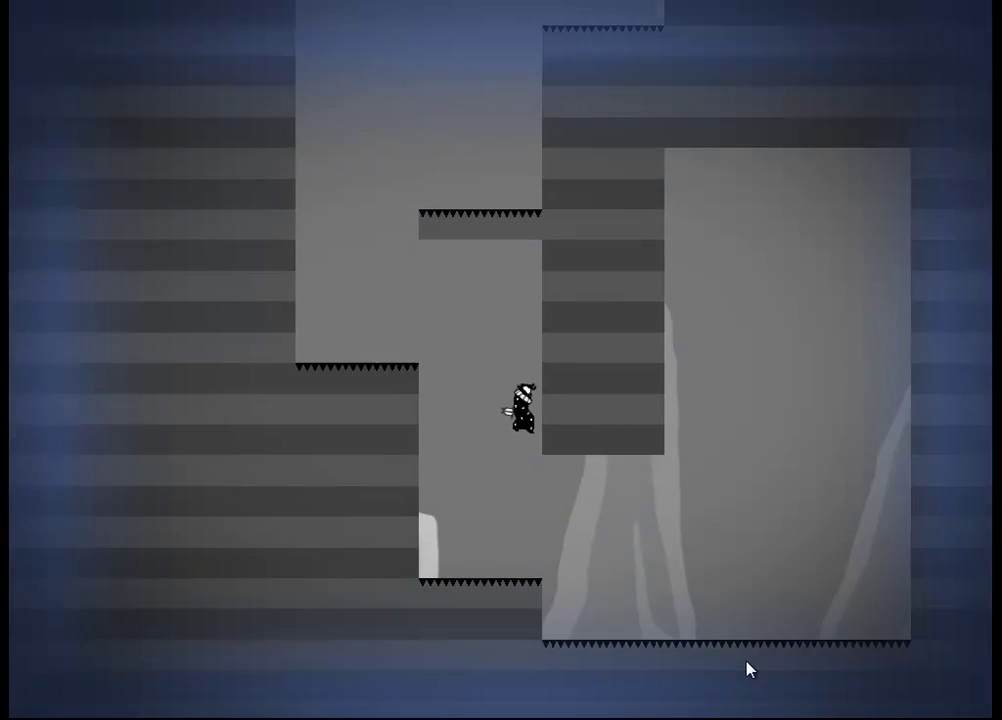